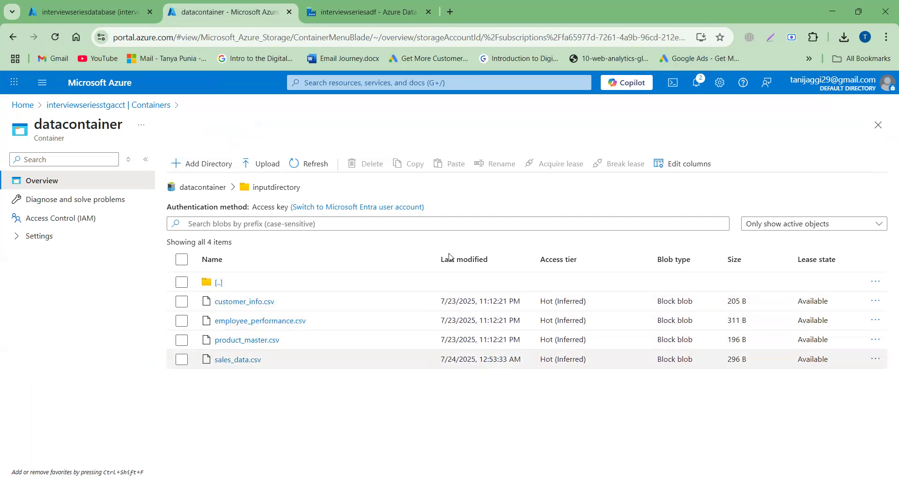
- Switch to Azure Data Factory and add a String variable named LatestFileName to pipeline2
click(355, 12)
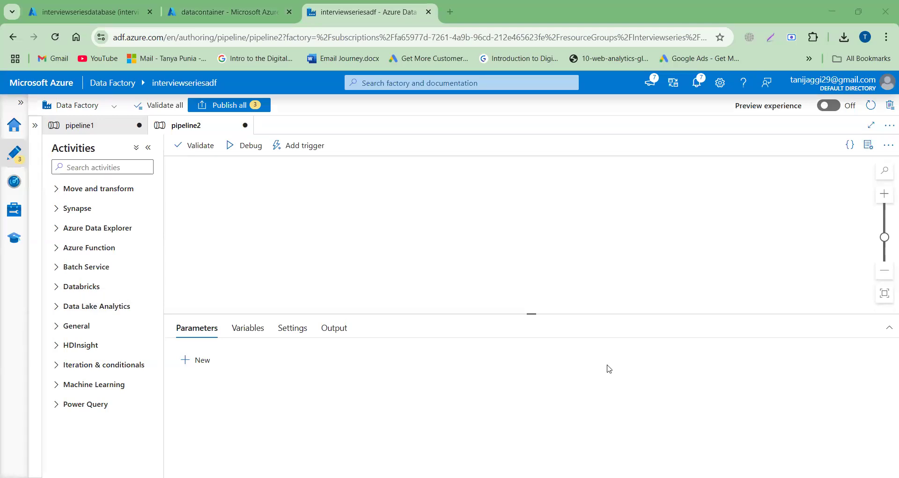
click(238, 330)
click(202, 361)
click(224, 401)
text(LatestFileName)
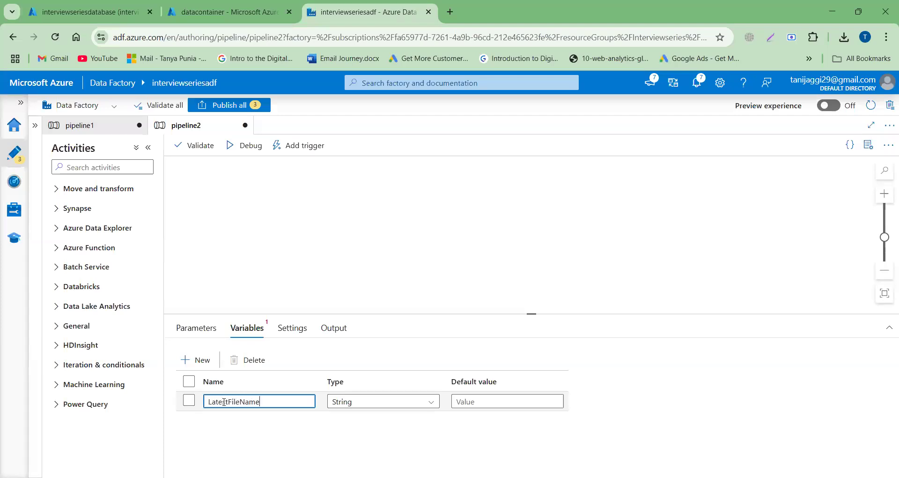
- Add a second String pipeline variable named RefDateTime
click(200, 359)
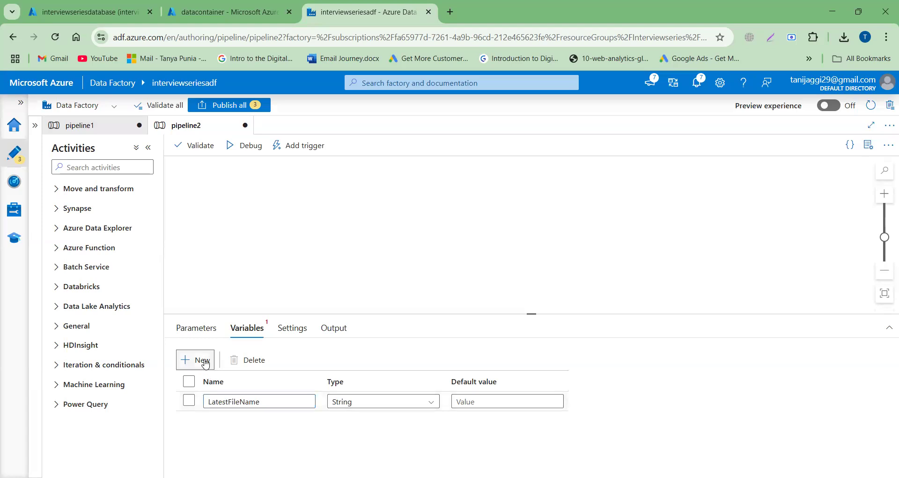
click(229, 423)
text(RefDa)
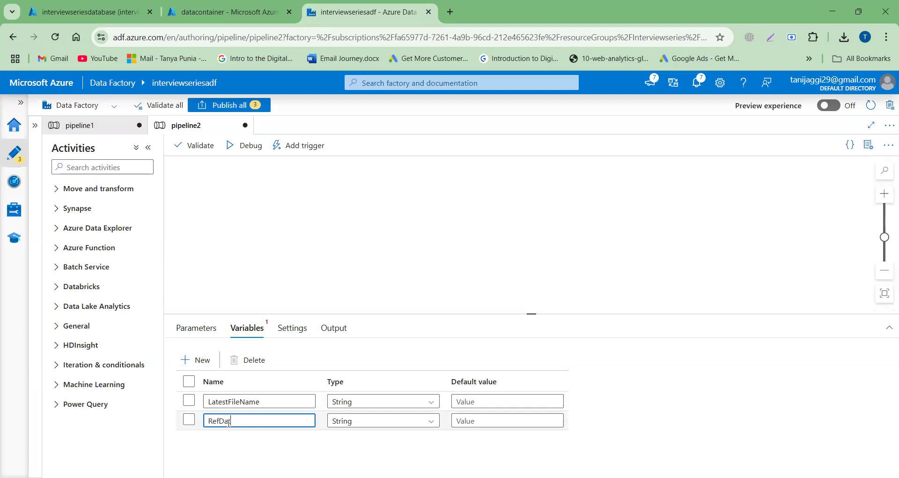
text(teTime)
click(468, 421)
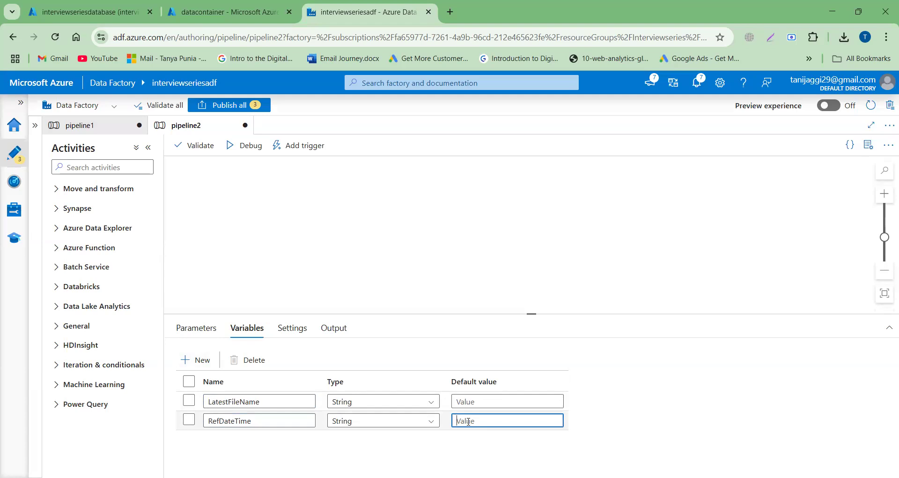
text(2025-07-21 00:00)
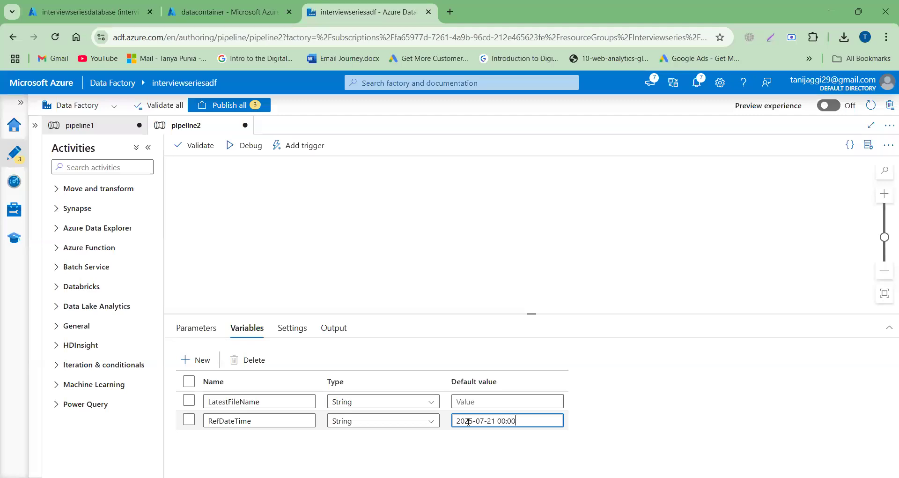
text(:00)
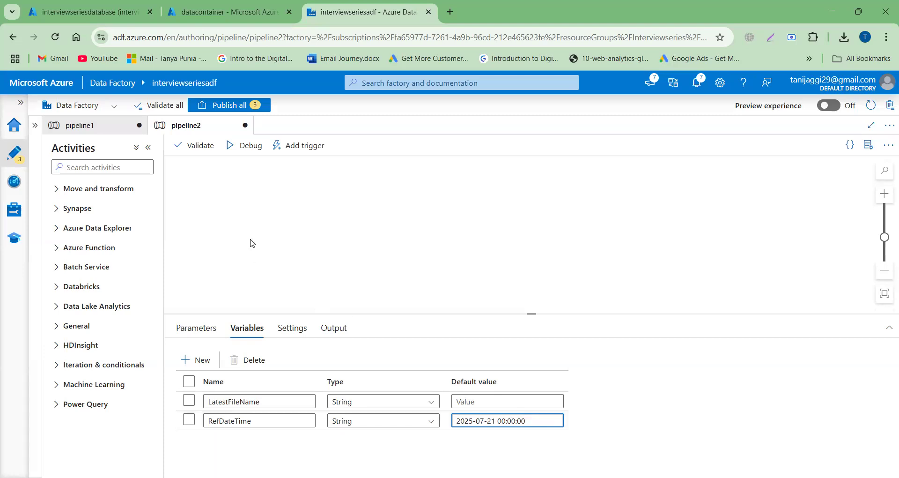
- Find the Get Metadata activity and place it on the pipeline2 canvas
click(114, 170)
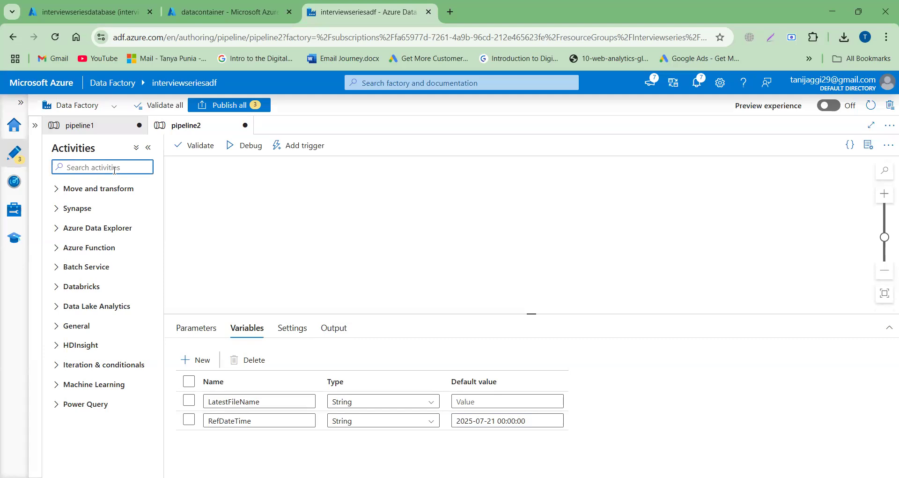
text(get)
drag(98, 208, 300, 199)
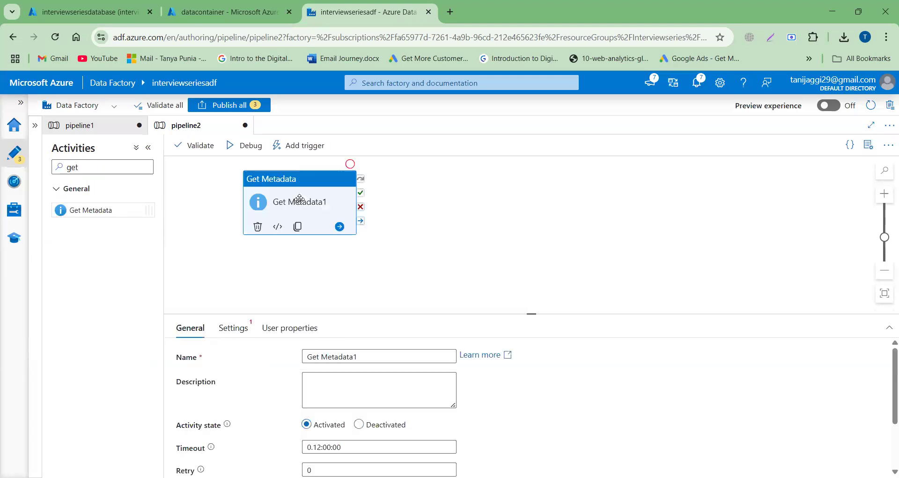
- Start a new dataset for the Get Metadata activity using Azure Data Lake Storage Gen2 and the DelimitedText format
click(234, 331)
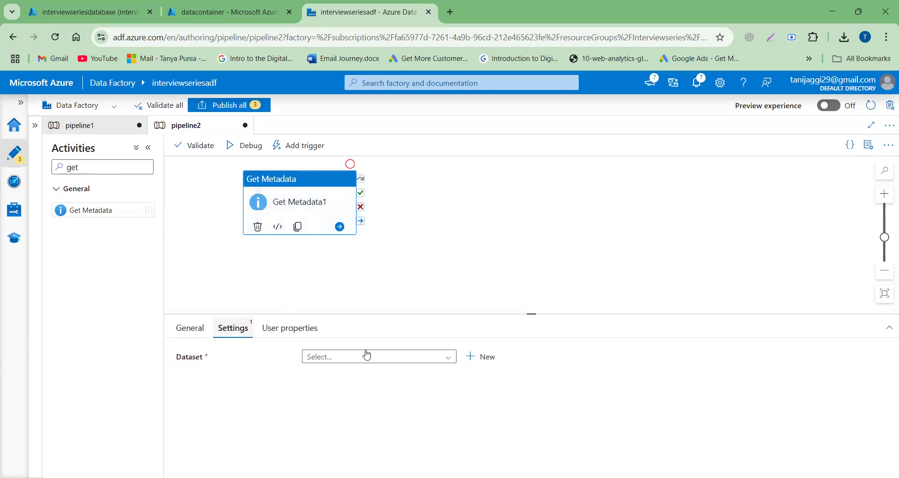
click(478, 358)
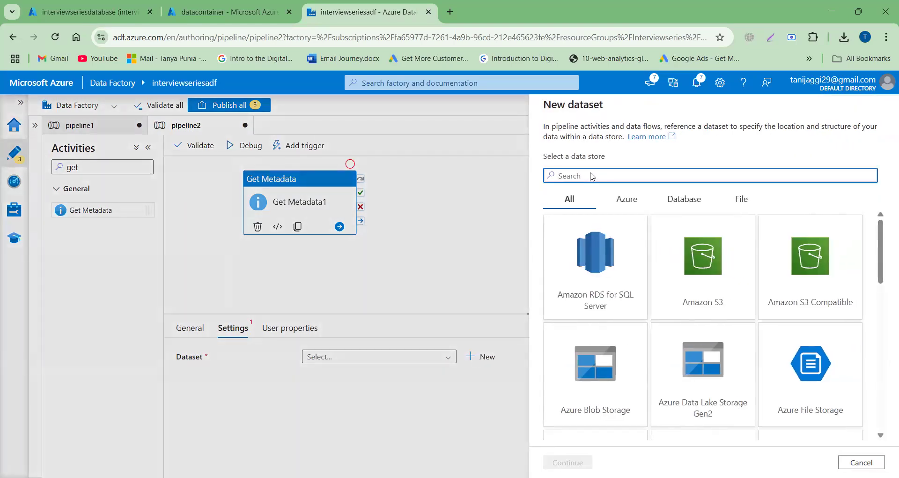
text(a)
key(BackSpace)
text(gen)
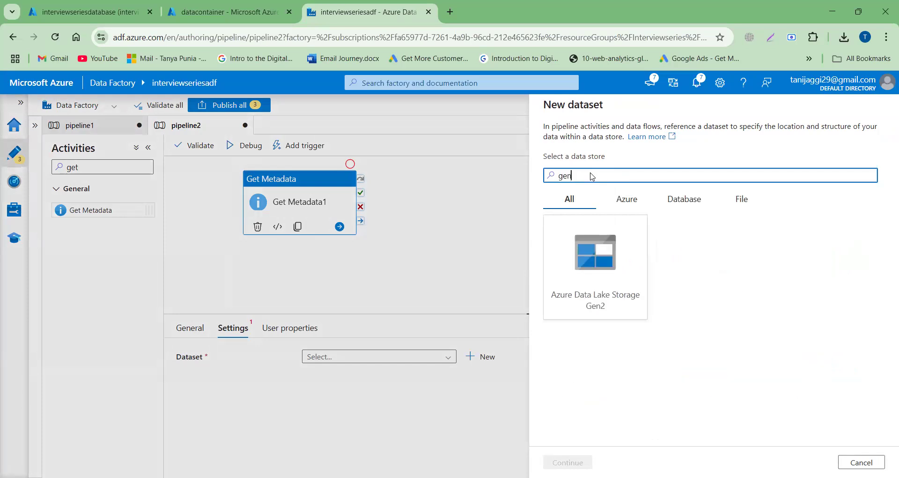
click(592, 265)
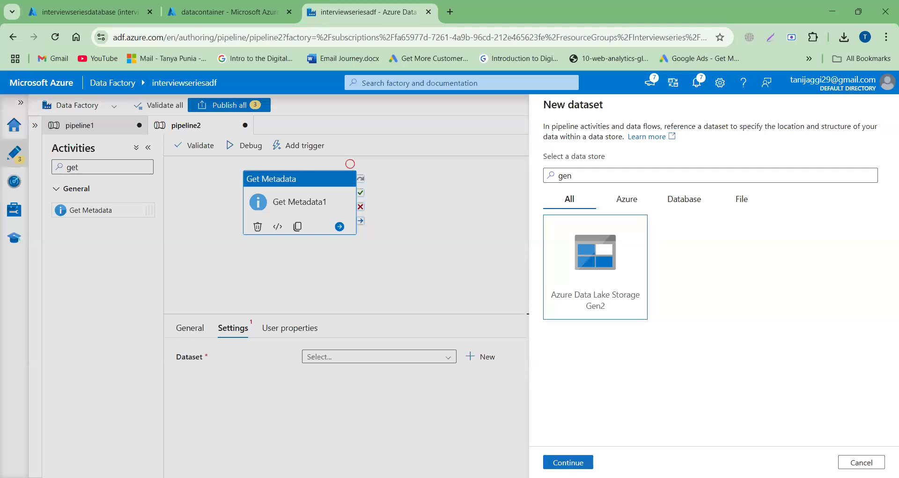
click(568, 462)
click(812, 231)
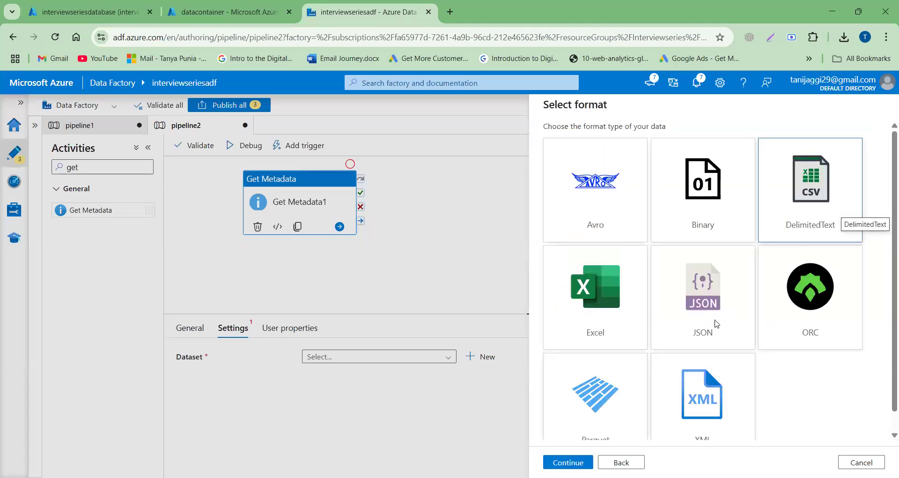
click(568, 462)
- Name the new dataset DatasetforADLSGet and assign it the linked service LSforADLS
click(610, 142)
double_click(610, 141)
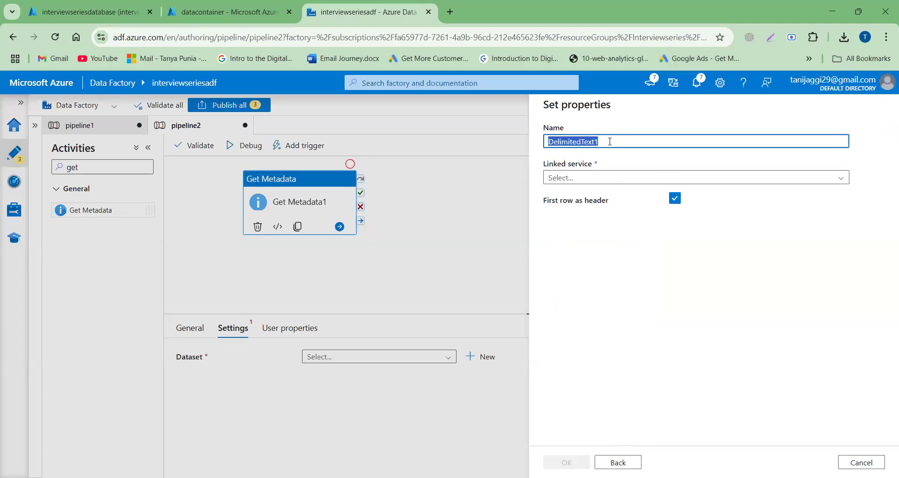
text(Data)
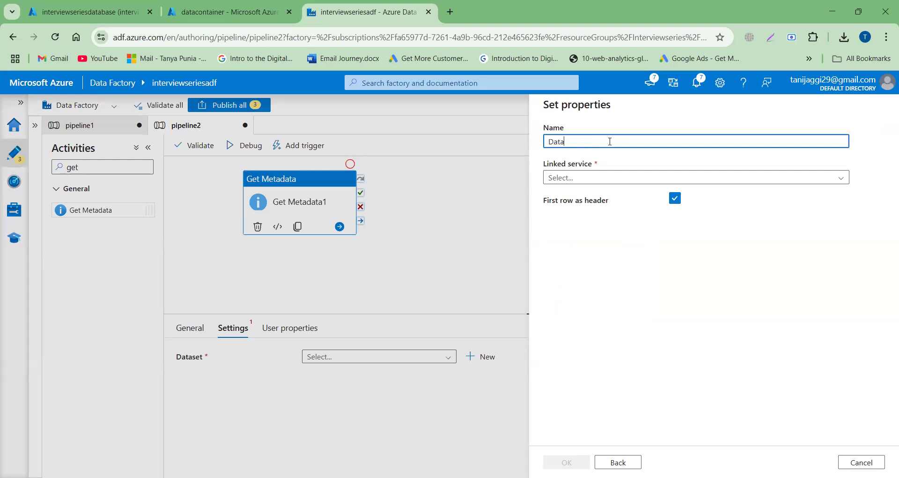
text(setforADLSGet)
click(594, 178)
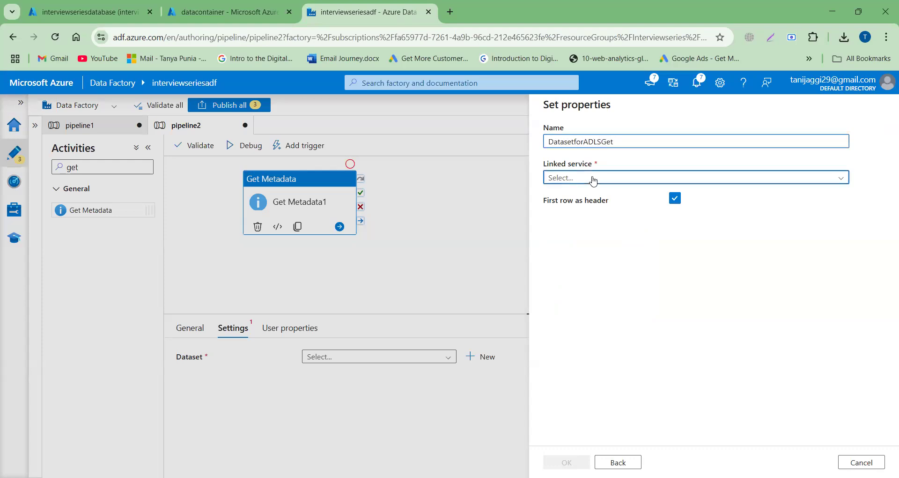
click(571, 234)
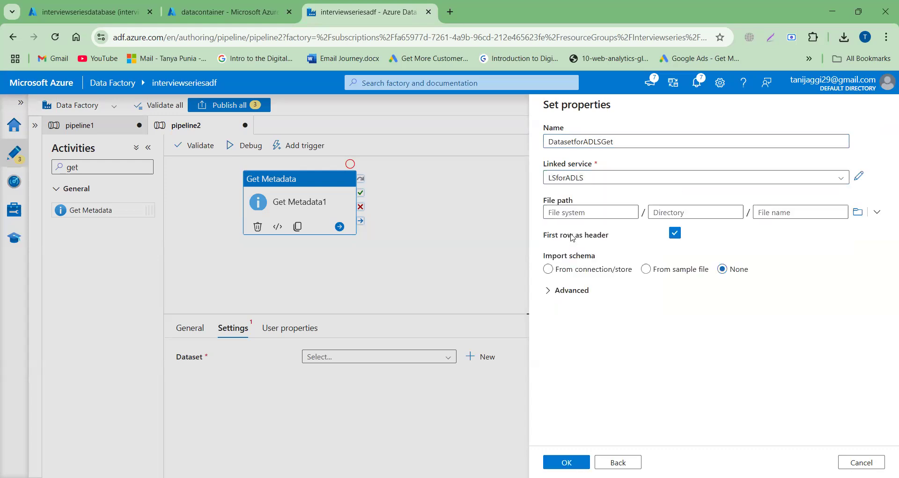
- Set the dataset's file path to the inputdirectory folder in datacontainer and create the dataset
click(858, 212)
click(585, 168)
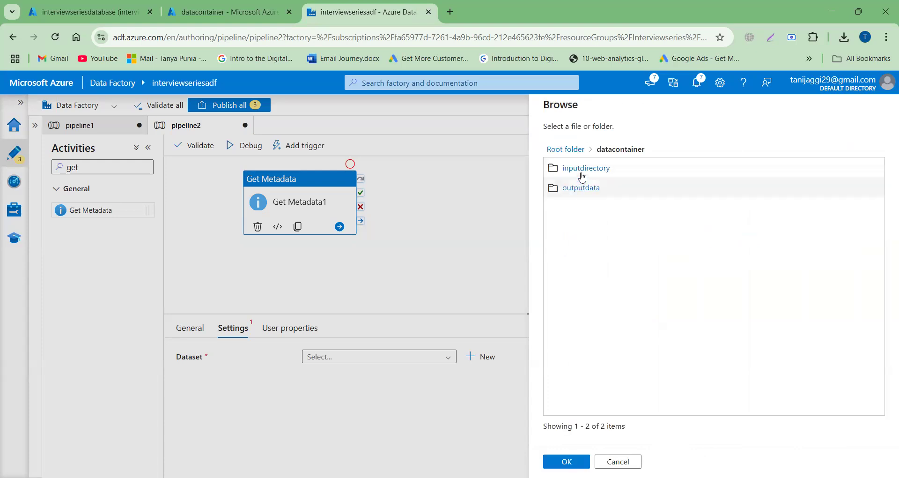
click(582, 170)
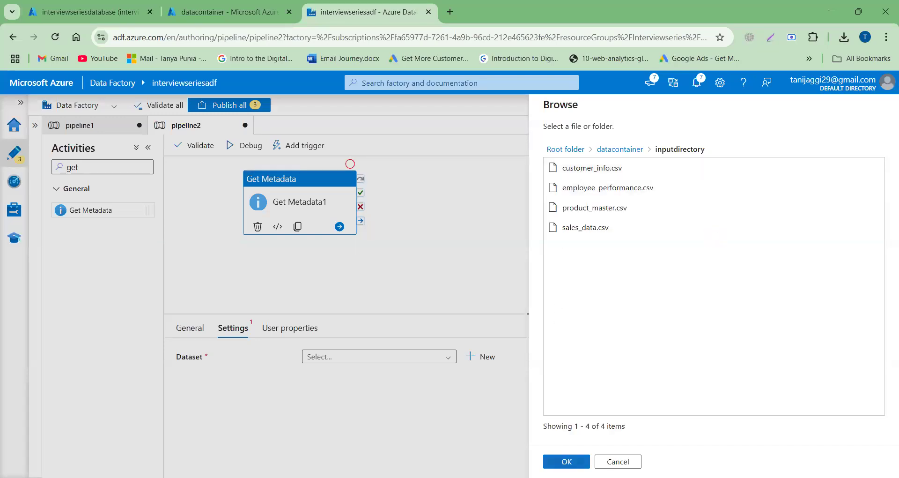
click(566, 461)
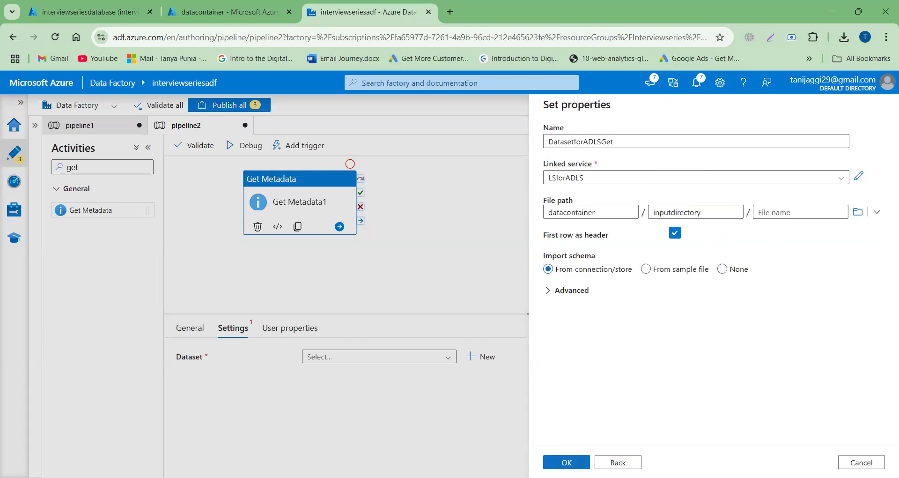
click(567, 462)
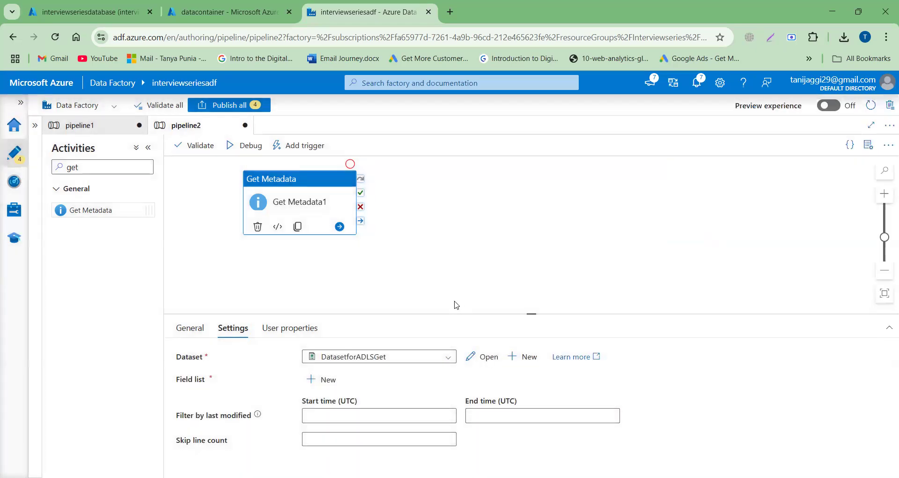
- Add a Child items argument to the Get Metadata activity's field list
scroll(456, 304, down, 1)
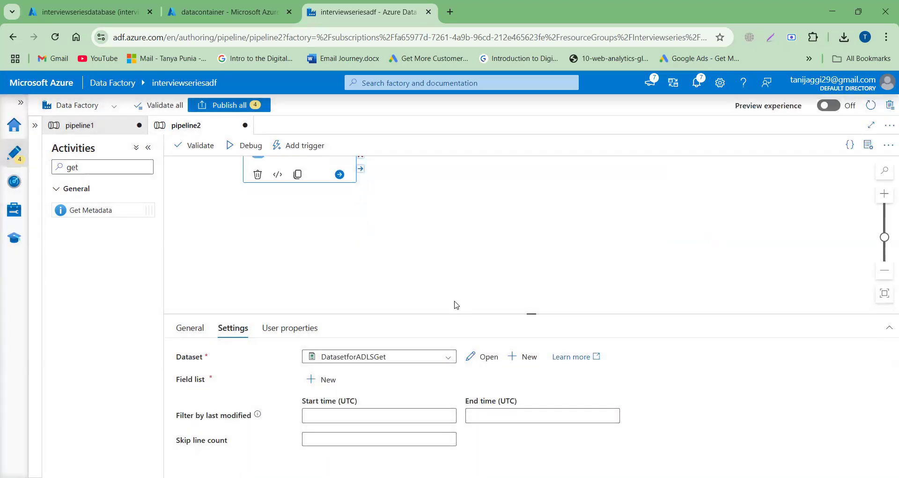
click(323, 380)
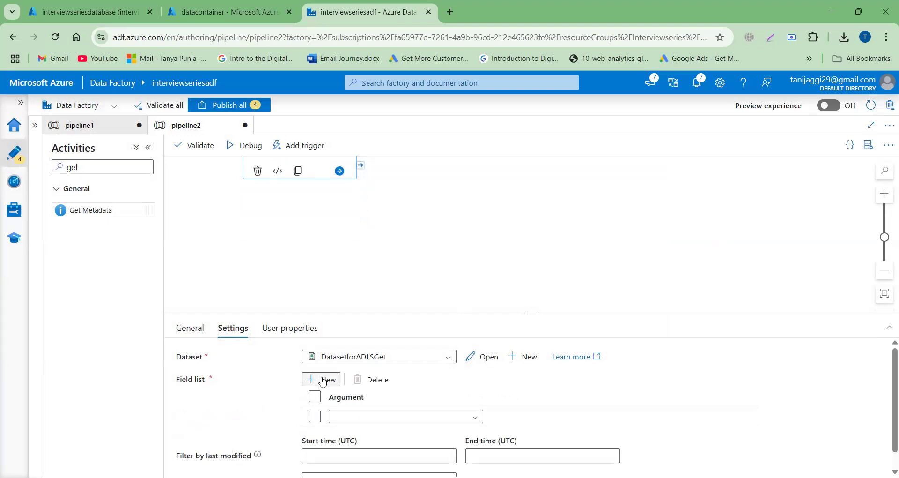
click(397, 419)
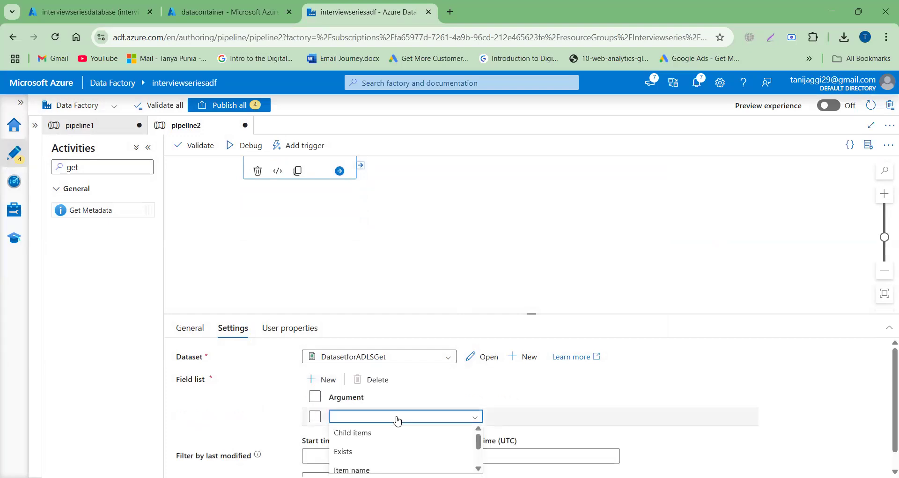
click(375, 433)
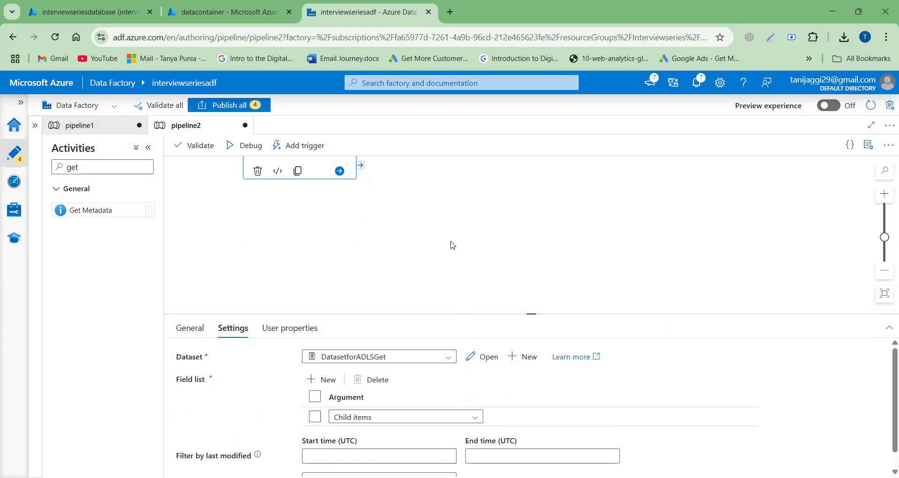
- Run pipeline2 in debug mode and refresh the run status until the Get Metadata activity finishes
scroll(450, 245, up, 2)
click(250, 146)
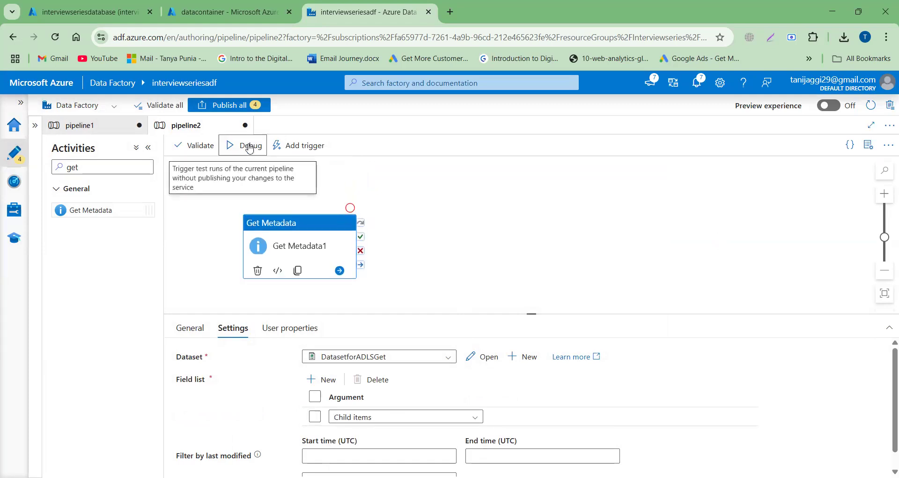
click(457, 218)
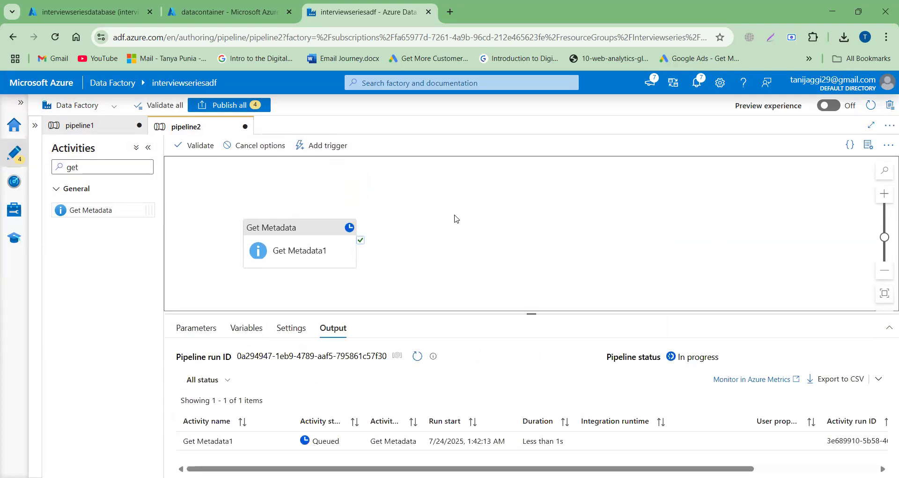
click(418, 359)
click(418, 360)
click(417, 360)
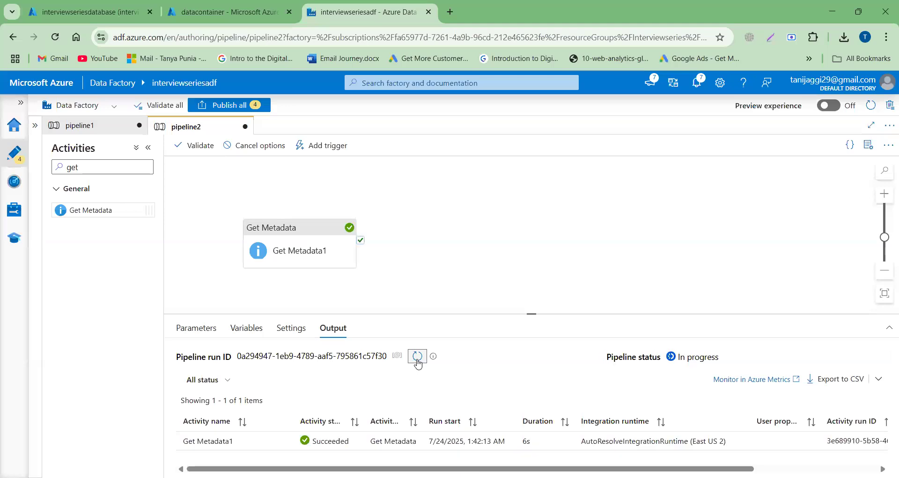
- Examine the childItems file names in the Get Metadata1 run output, then close the output
click(284, 442)
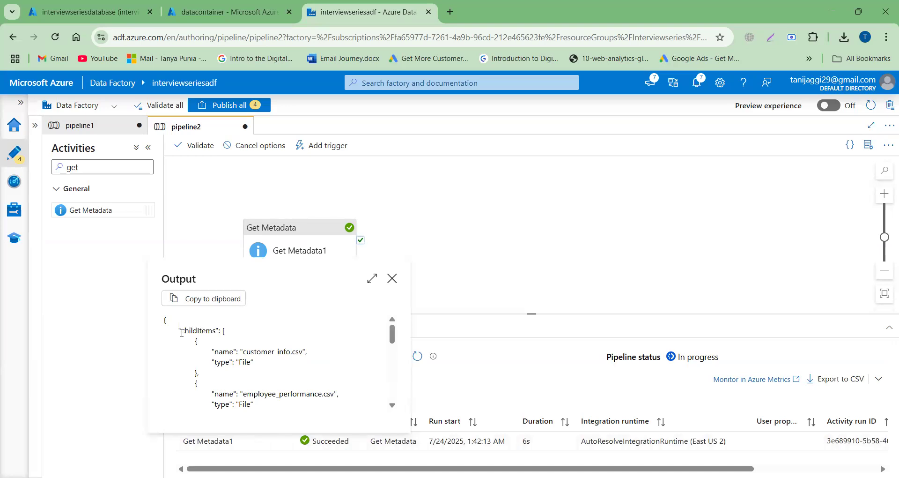
drag(182, 333, 215, 331)
drag(245, 352, 307, 348)
scroll(308, 347, down, 10)
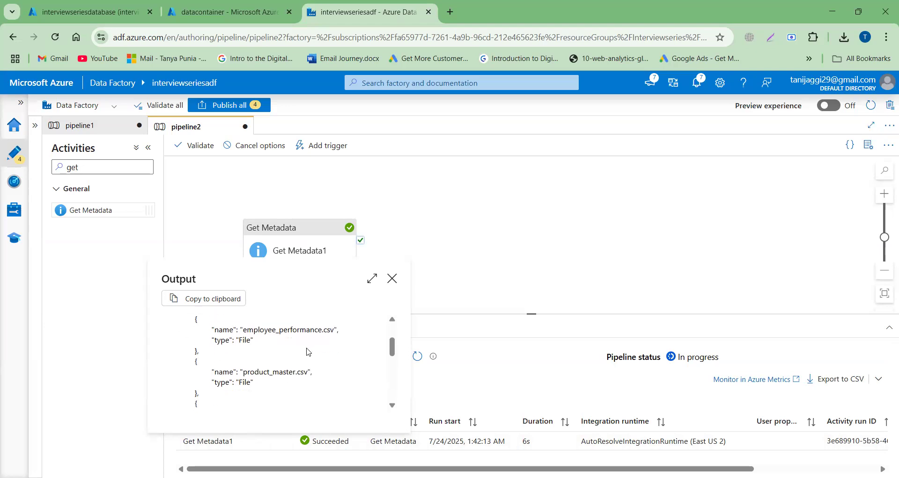
scroll(308, 348, up, 10)
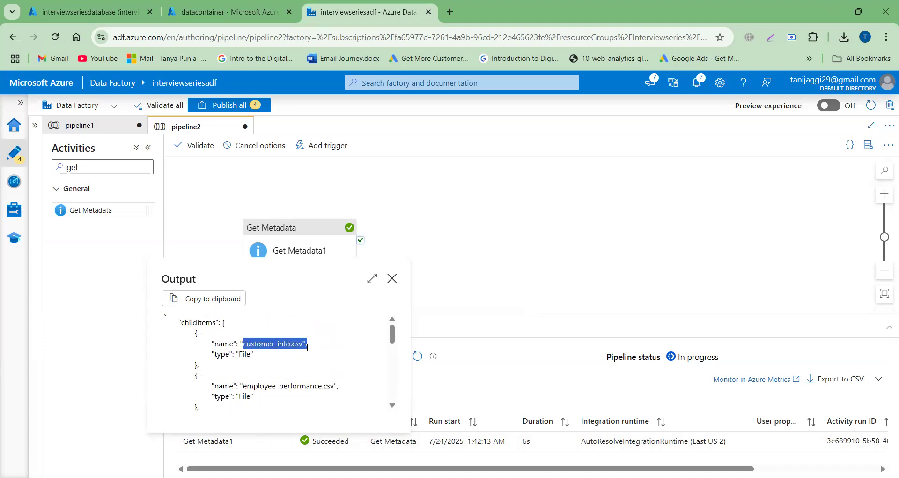
click(480, 264)
- Add a ForEach activity beside Get Metadata1 and link it to run on Get Metadata1's completion
click(85, 168)
double_click(85, 169)
text(for)
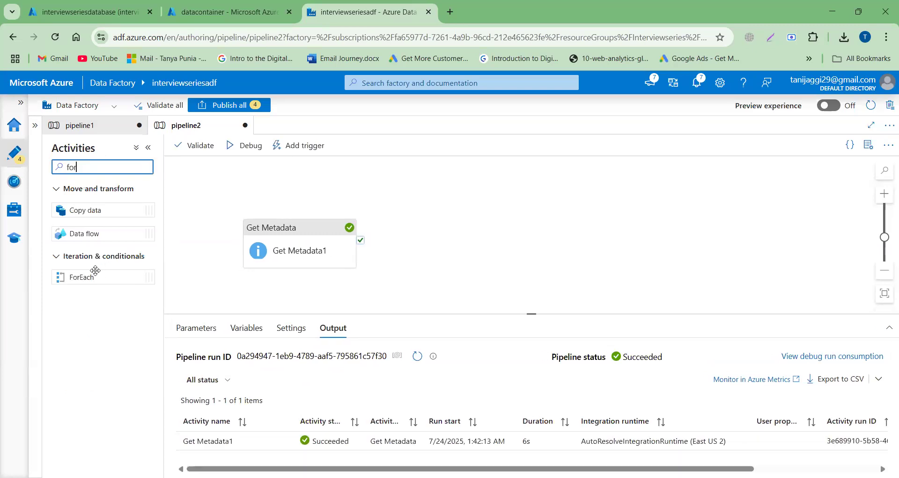
drag(89, 276, 430, 216)
click(342, 252)
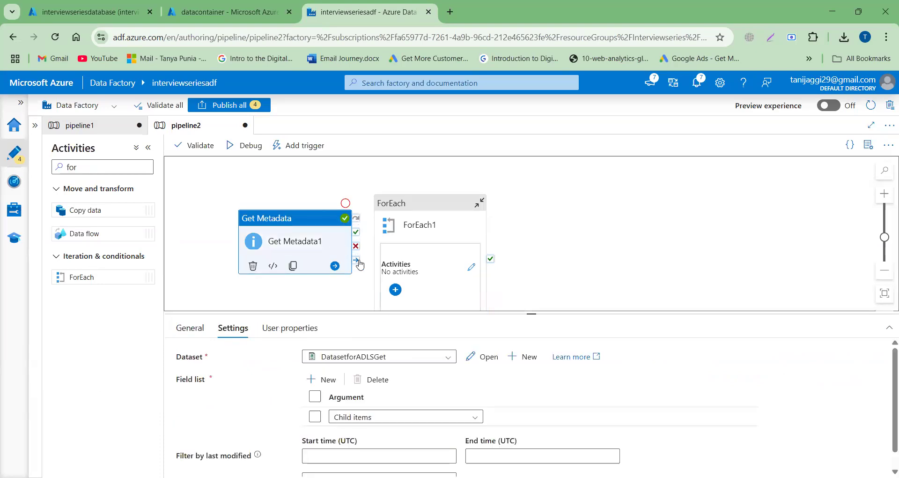
drag(357, 260, 382, 261)
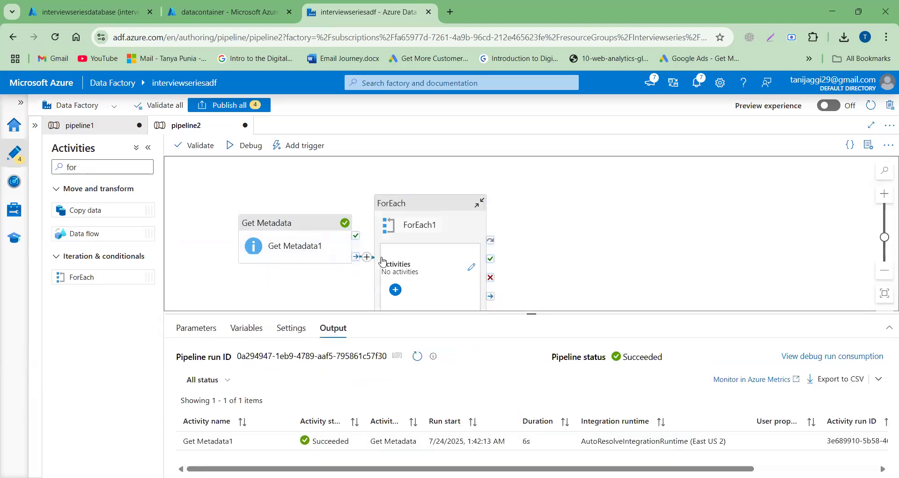
click(430, 230)
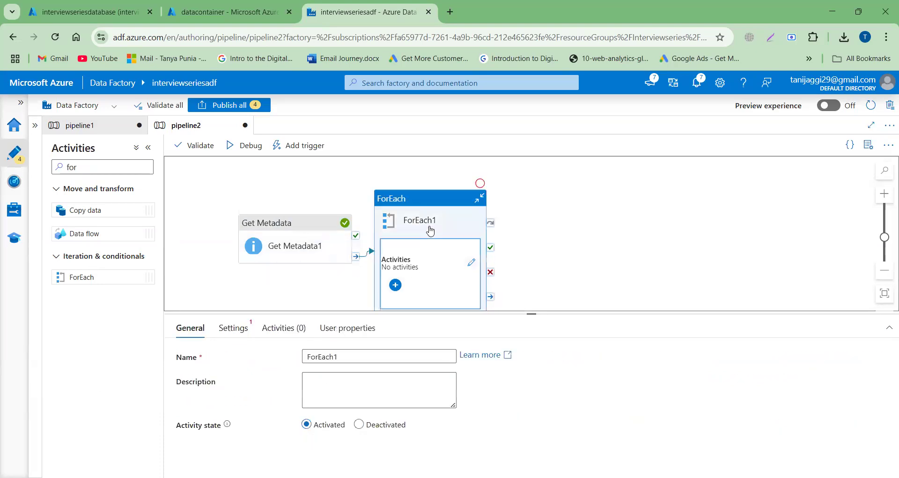
click(233, 330)
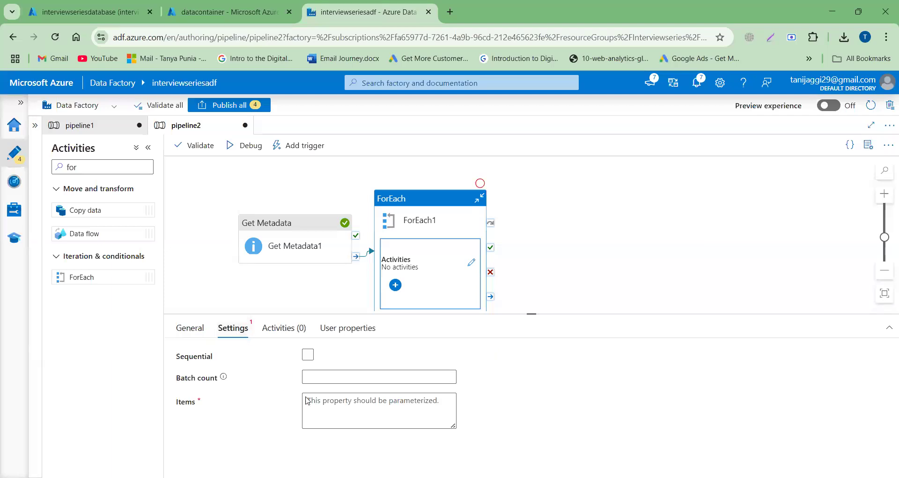
click(307, 355)
click(327, 380)
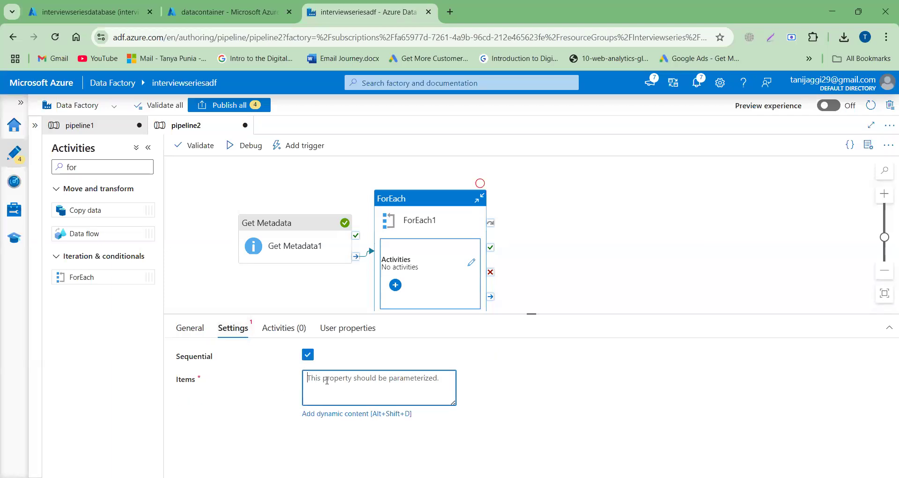
click(331, 414)
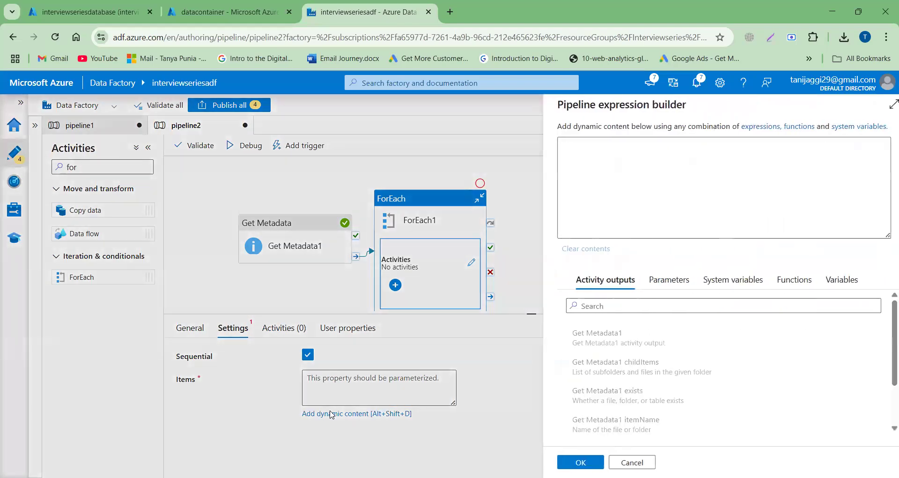
click(630, 372)
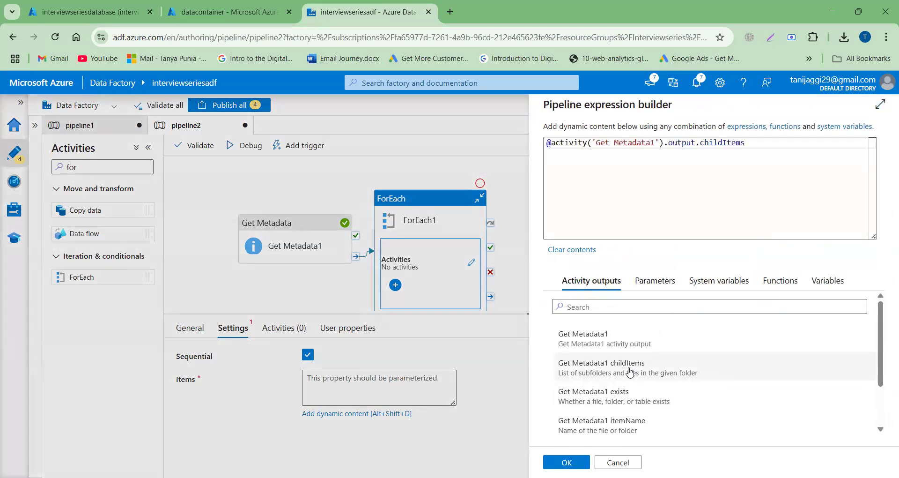
click(566, 461)
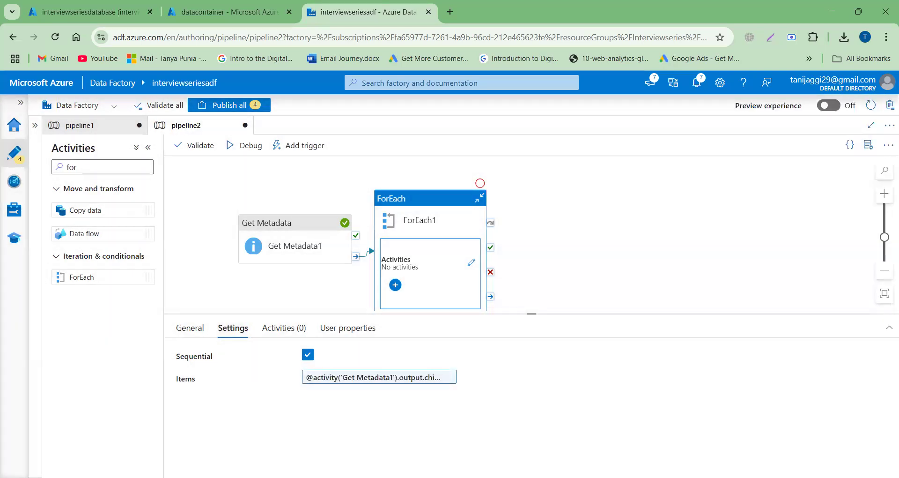
- Open the ForEach1 loop's inner activities and add a Get Metadata activity inside it
click(472, 263)
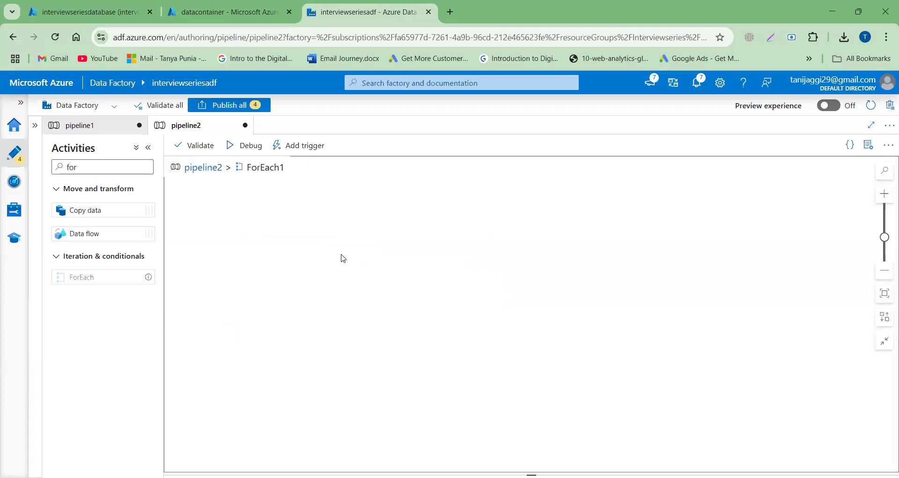
double_click(93, 167)
text(get)
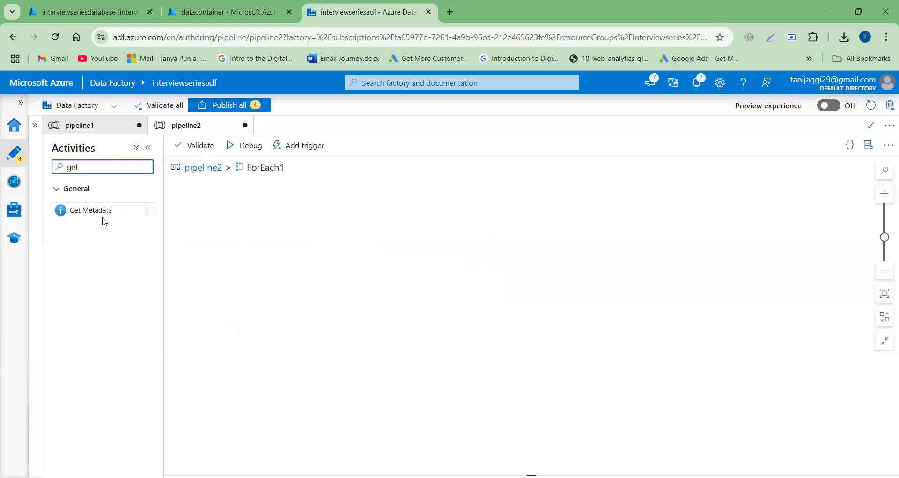
drag(102, 213, 344, 219)
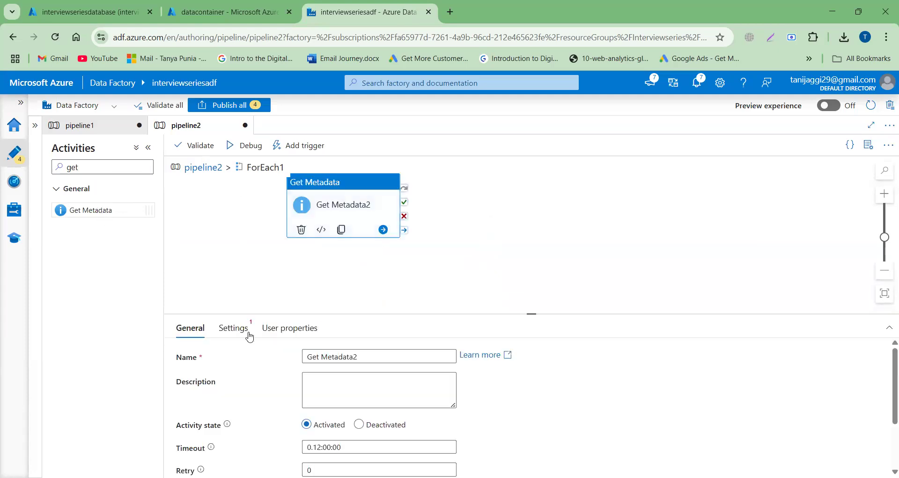
- Start a new dataset for Get Metadata2 using Azure Data Lake Storage Gen2 and the DelimitedText format
click(231, 333)
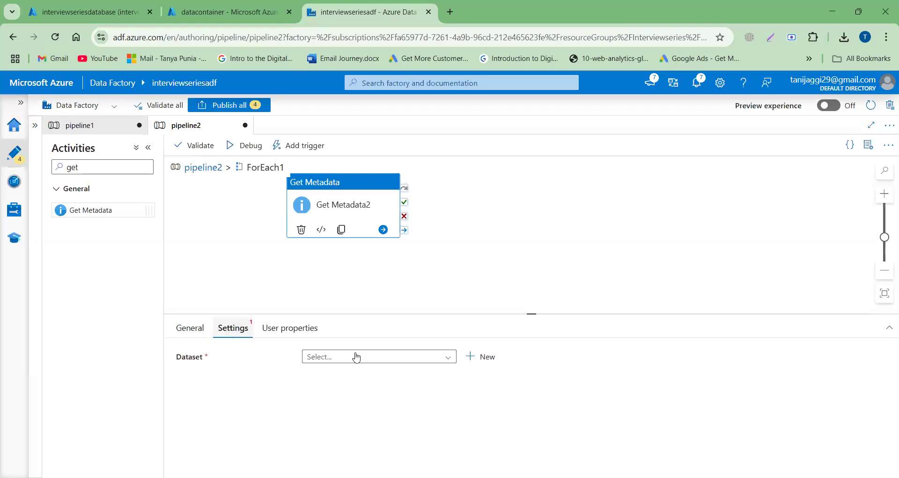
click(491, 359)
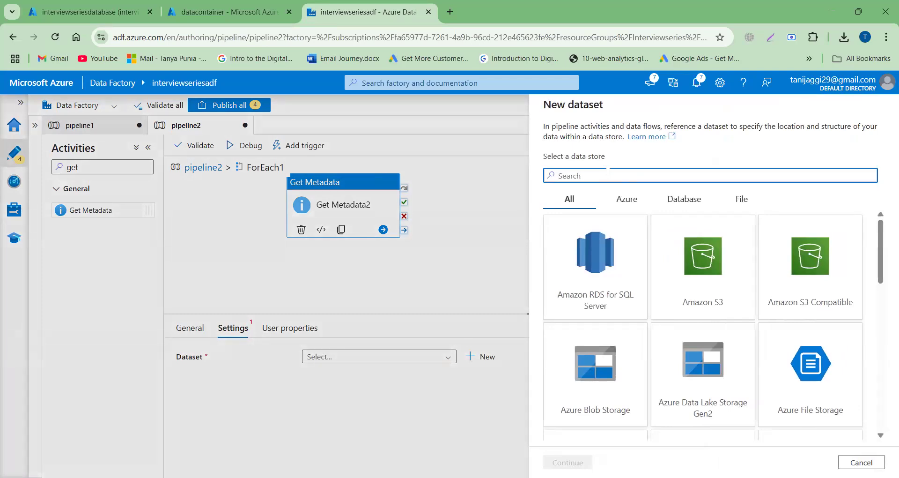
text(gen)
click(601, 254)
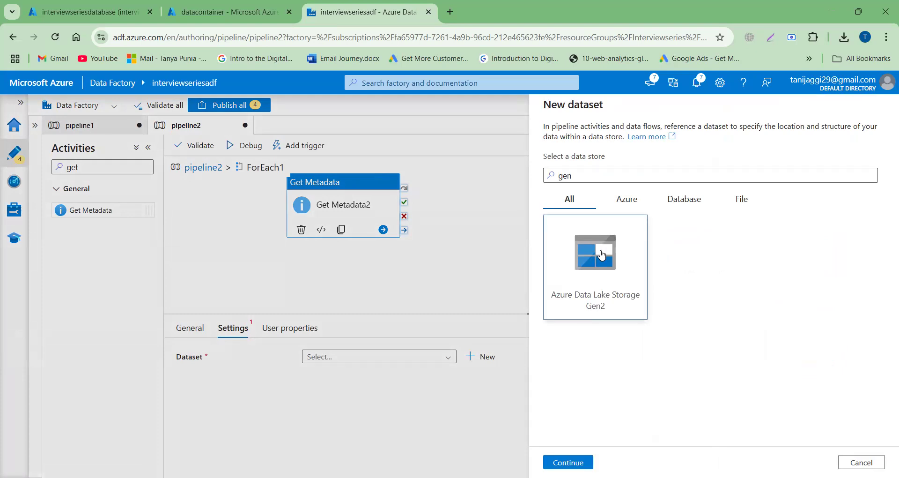
click(568, 462)
click(811, 187)
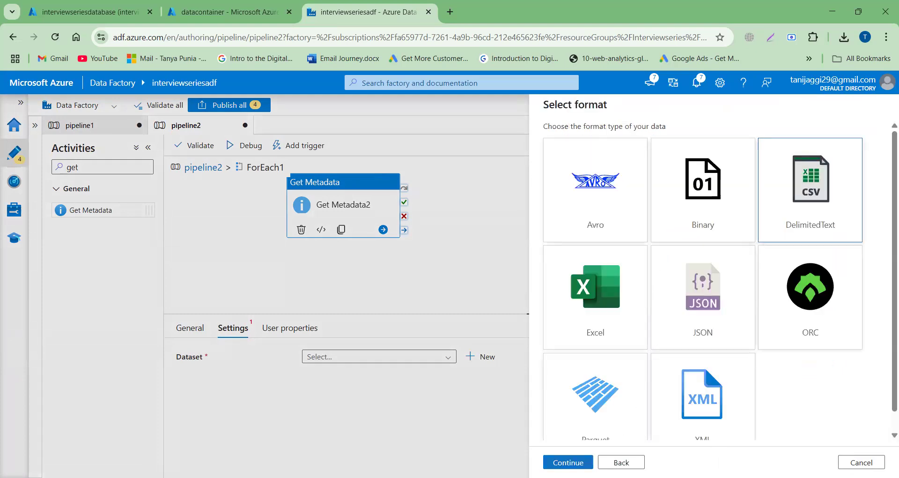
click(568, 463)
- Name the dataset Gen2Dataset, select the LSforADLS linked service, and turn off First row as header
click(620, 140)
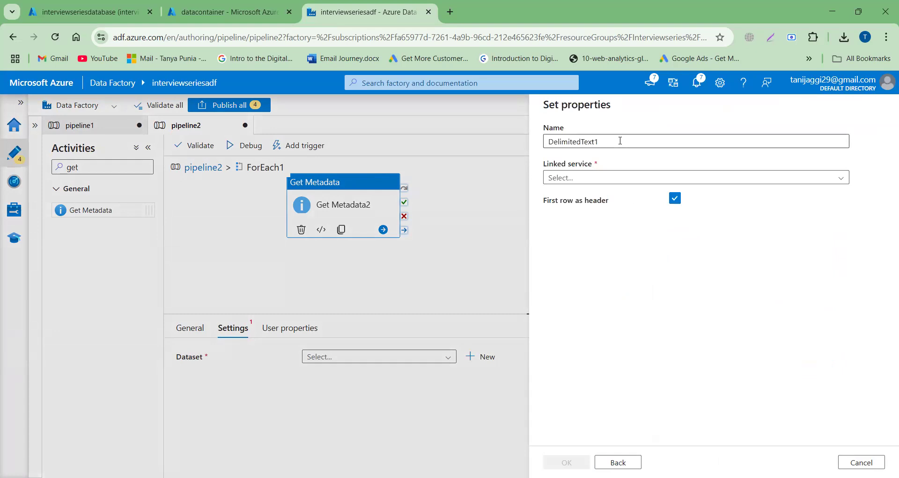
double_click(620, 140)
text(Gen2Dataset)
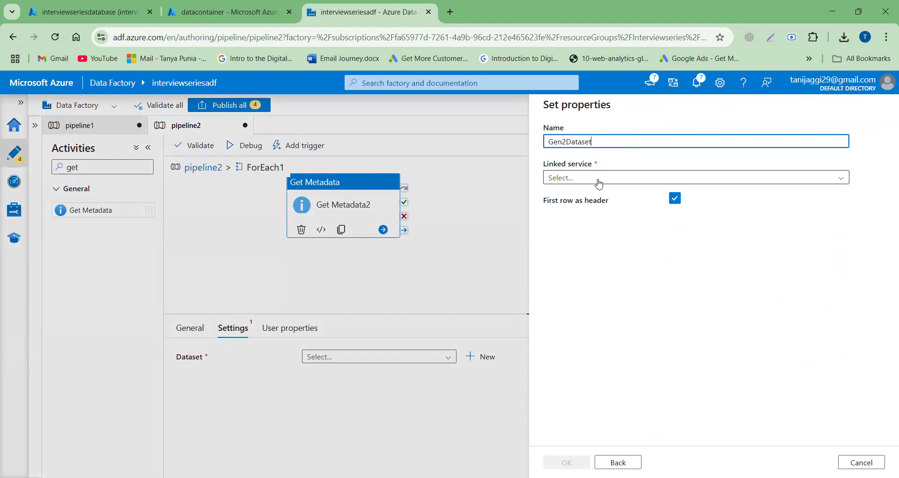
click(716, 181)
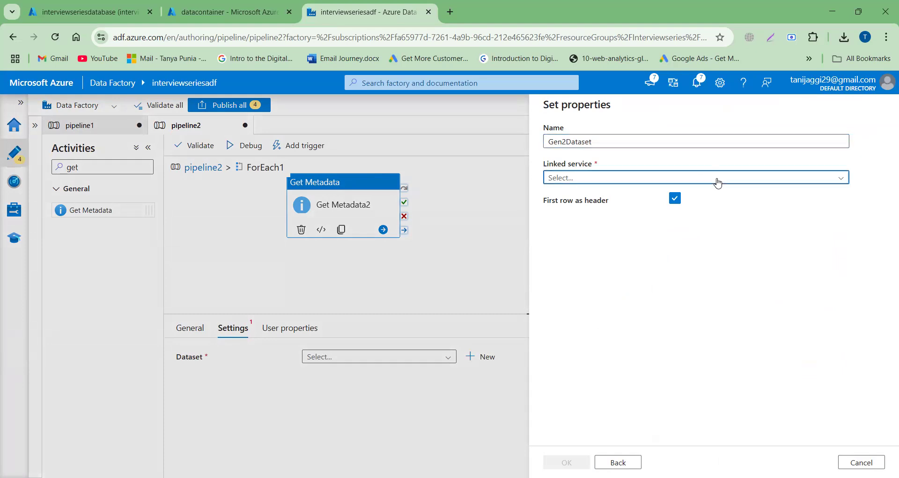
click(563, 236)
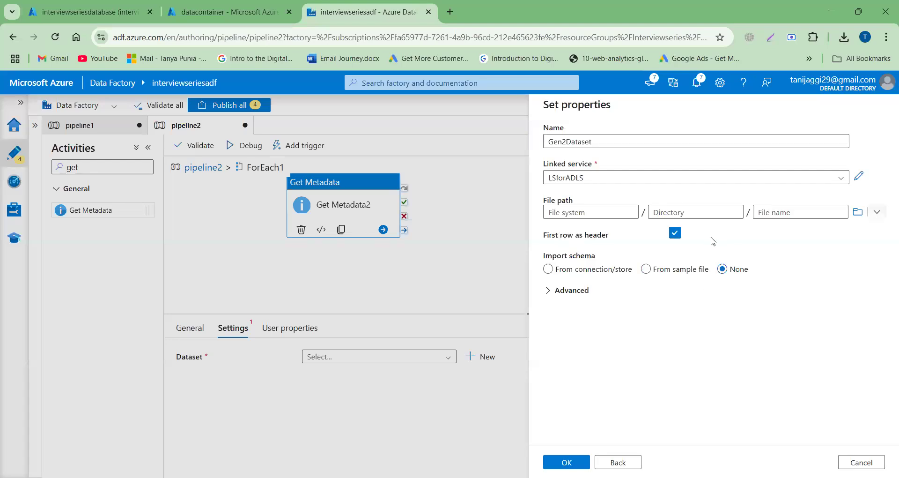
click(674, 233)
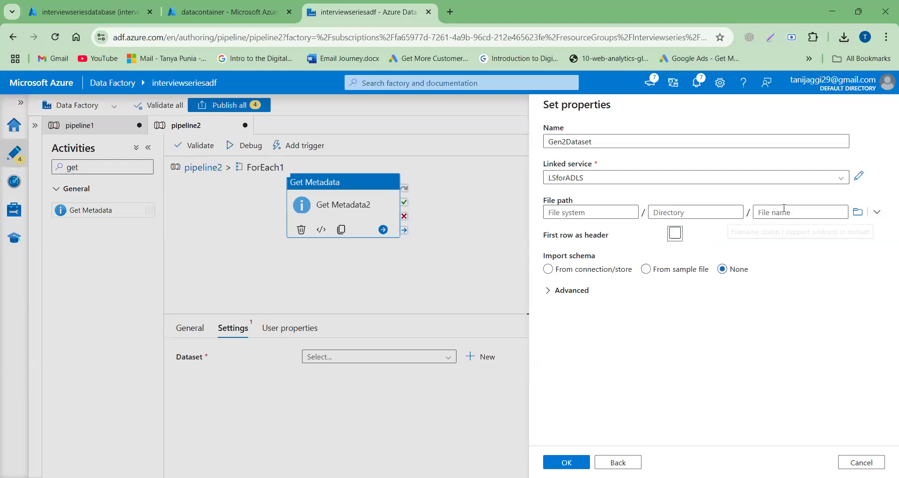
- Set the dataset's file path to datacontainer/inputdirectory and create the dataset
click(858, 211)
double_click(594, 170)
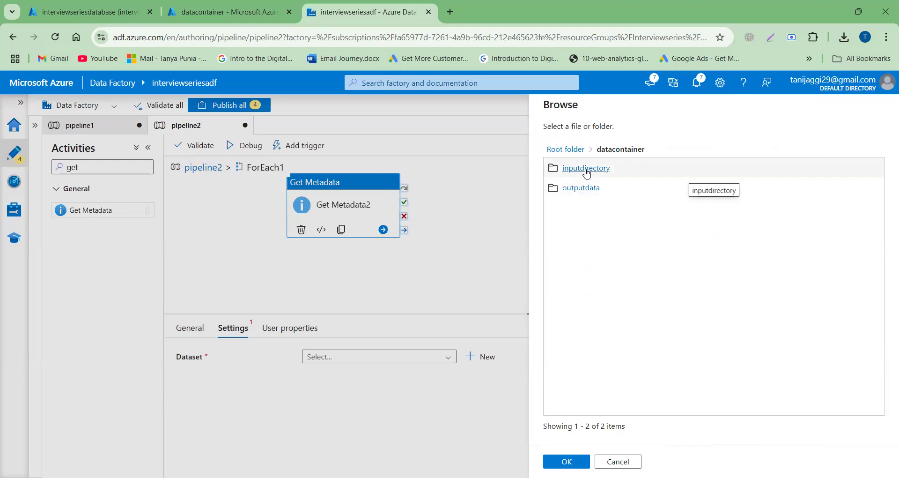
double_click(586, 172)
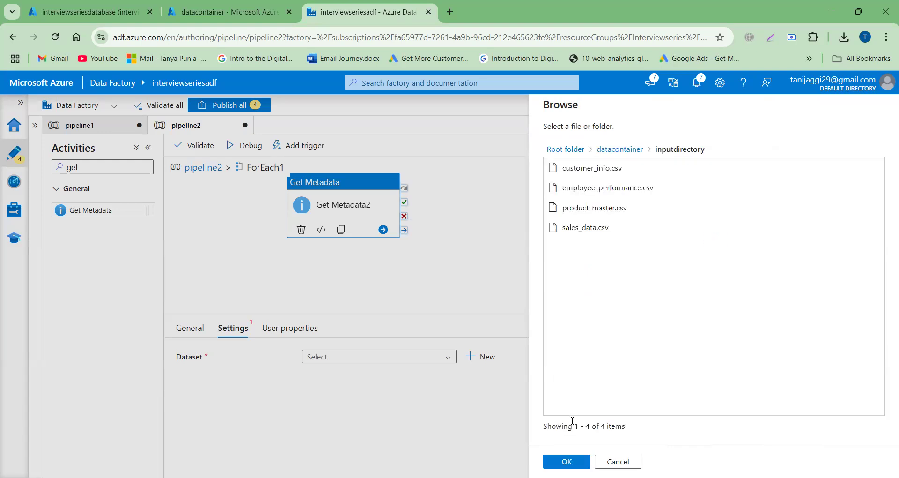
click(567, 461)
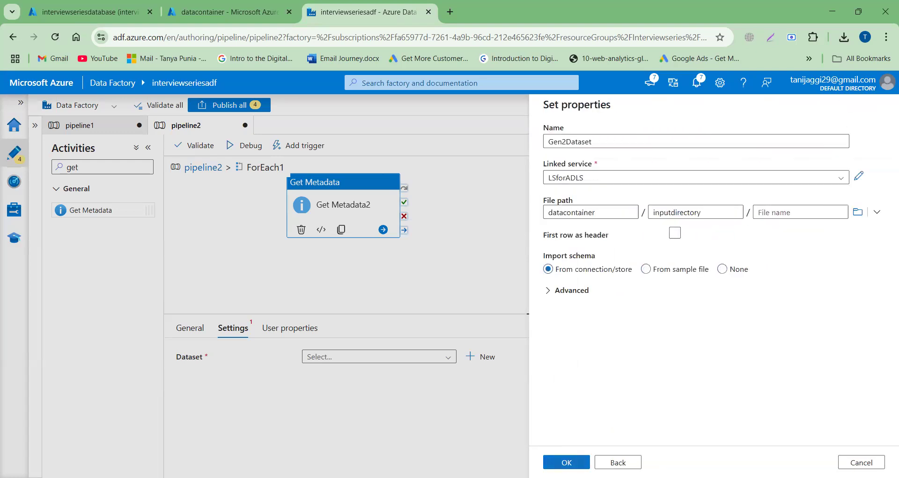
click(567, 462)
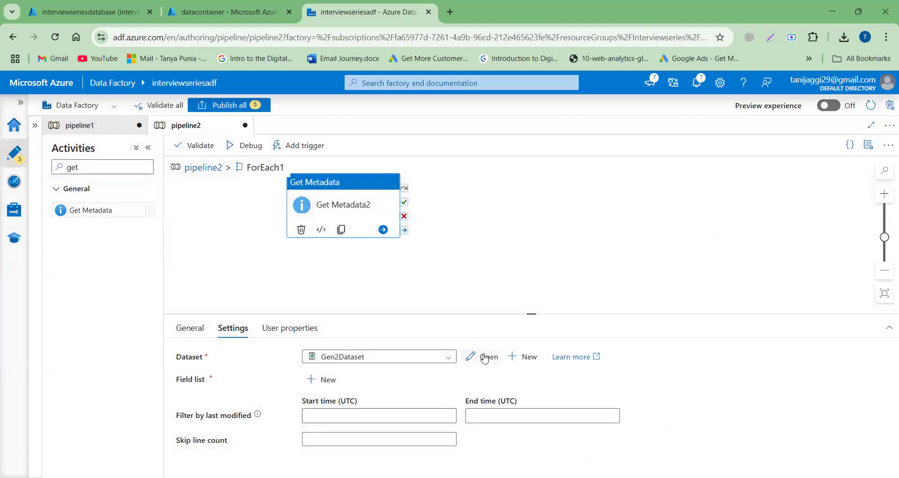
- Open Gen2Dataset for editing and add a string parameter named Filename
click(485, 358)
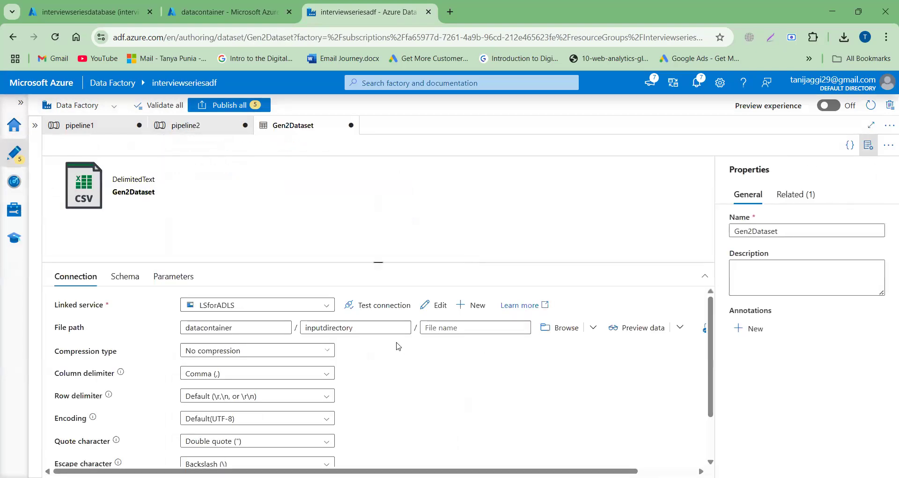
click(185, 279)
click(75, 310)
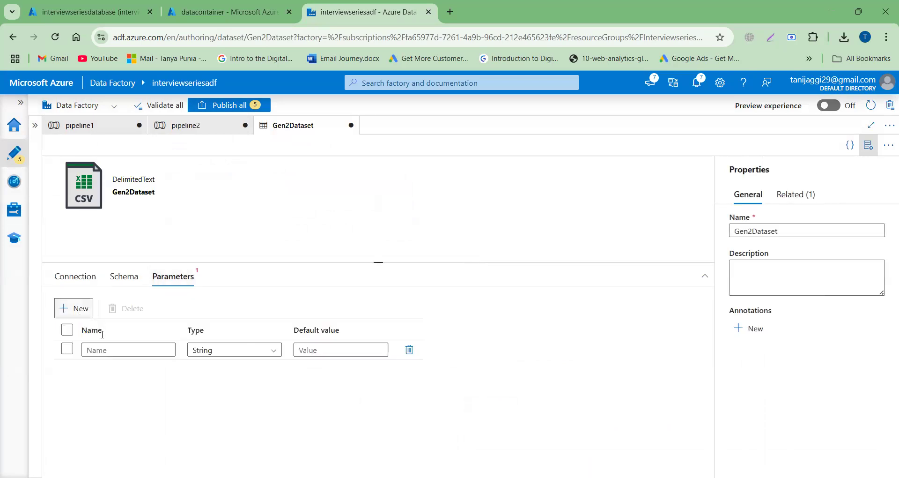
click(103, 350)
text(Filename)
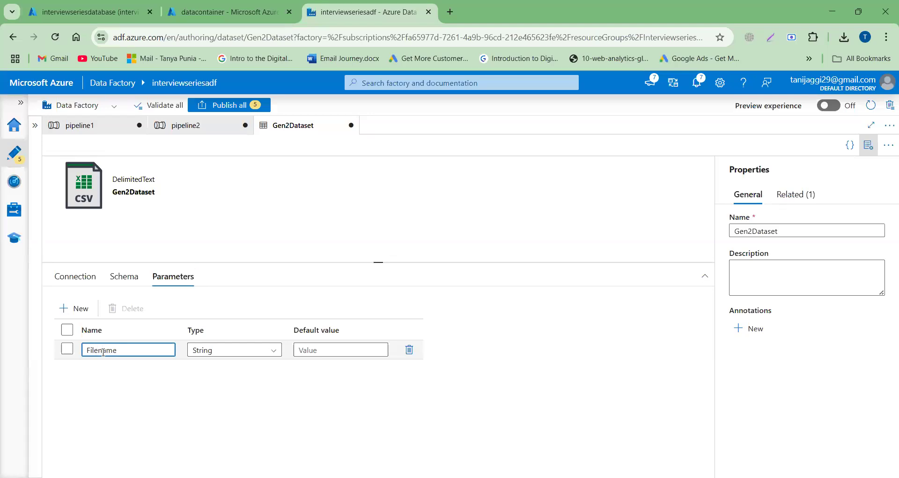
click(71, 281)
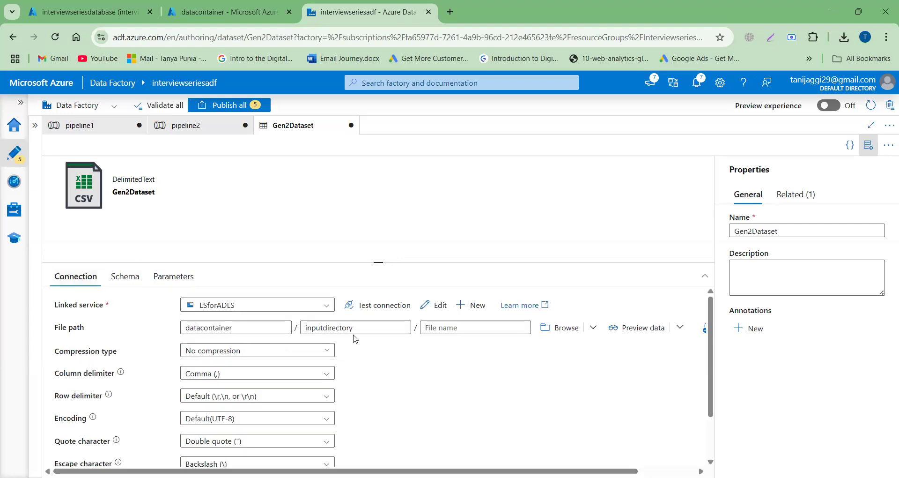
click(457, 327)
click(457, 343)
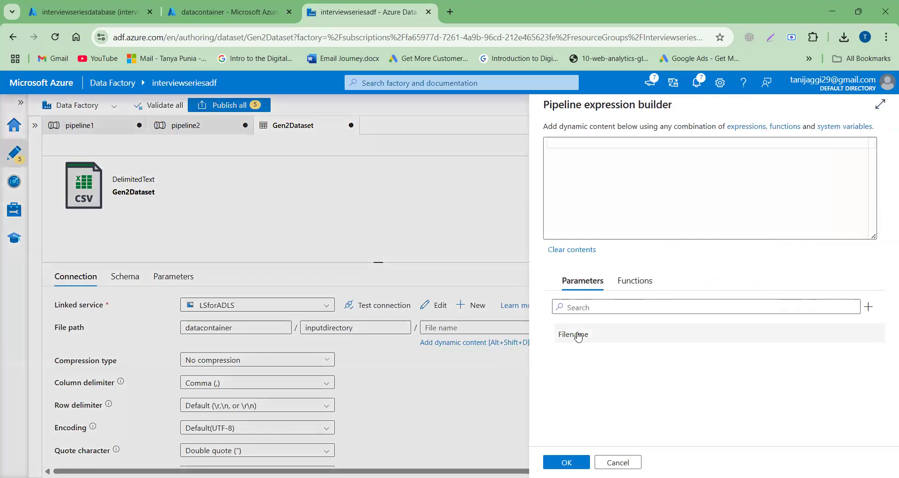
click(579, 334)
click(567, 463)
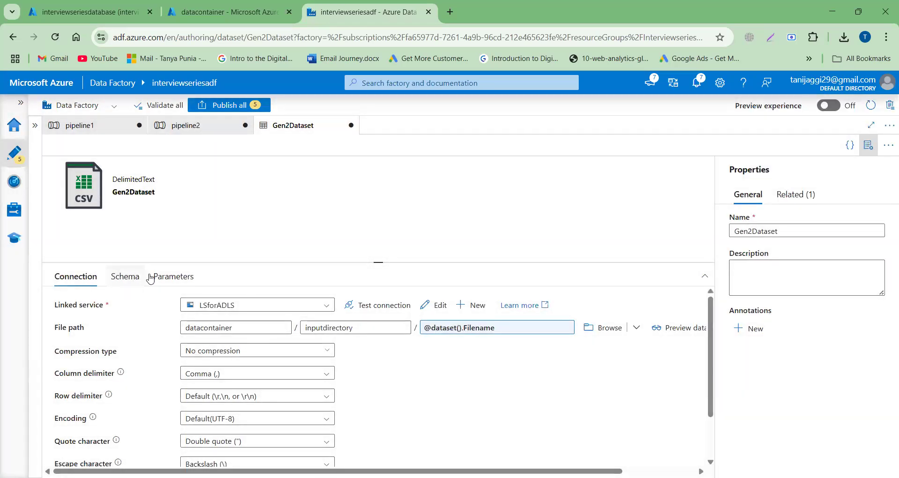
click(215, 131)
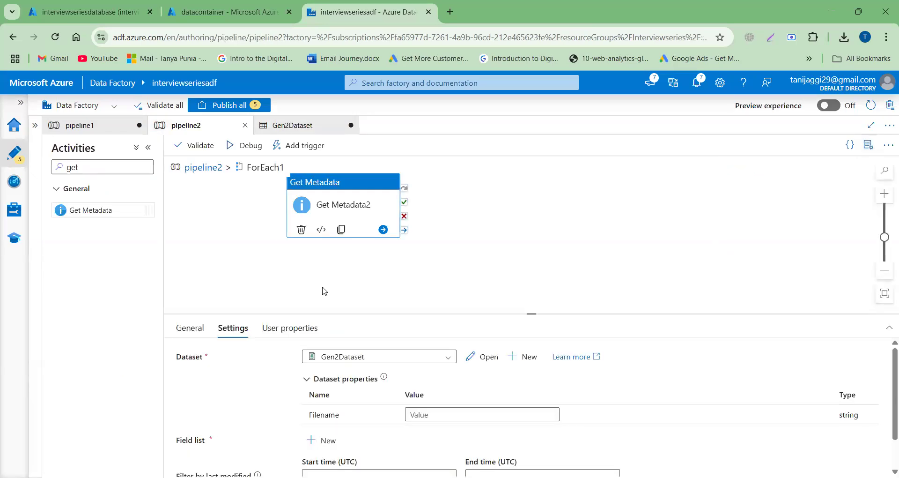
click(421, 414)
scroll(427, 417, down, 1)
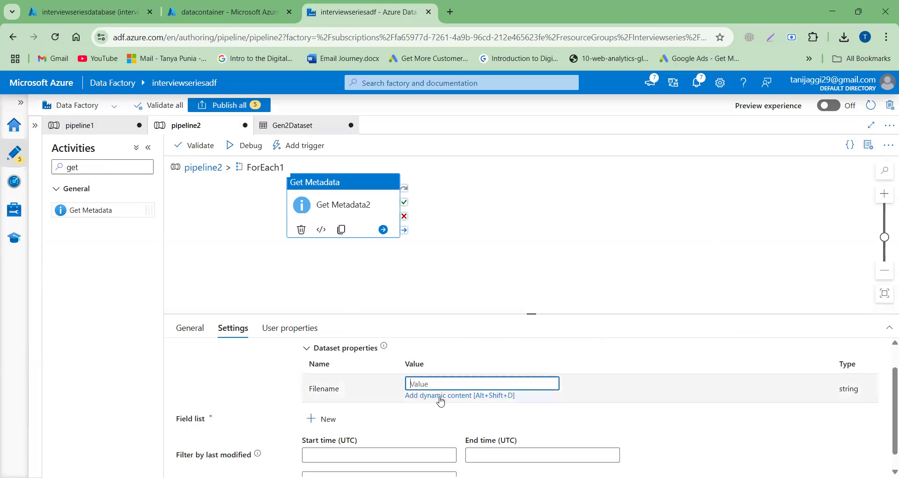
click(440, 396)
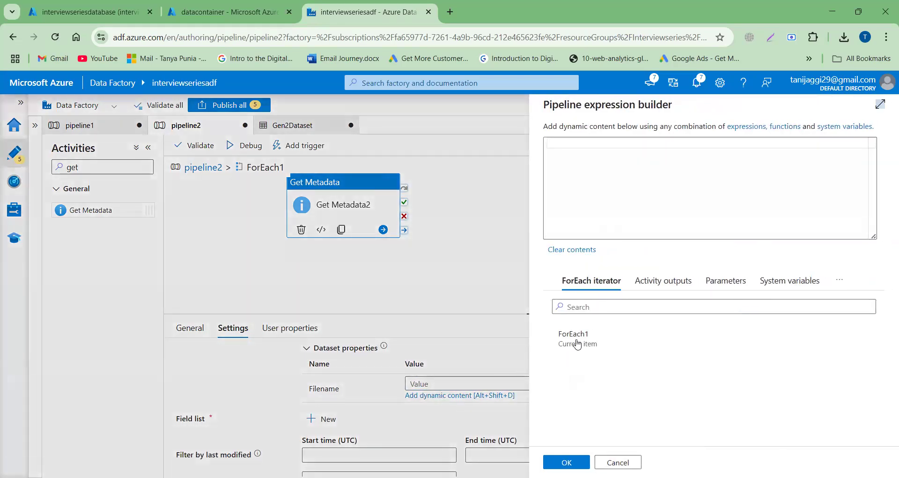
click(580, 342)
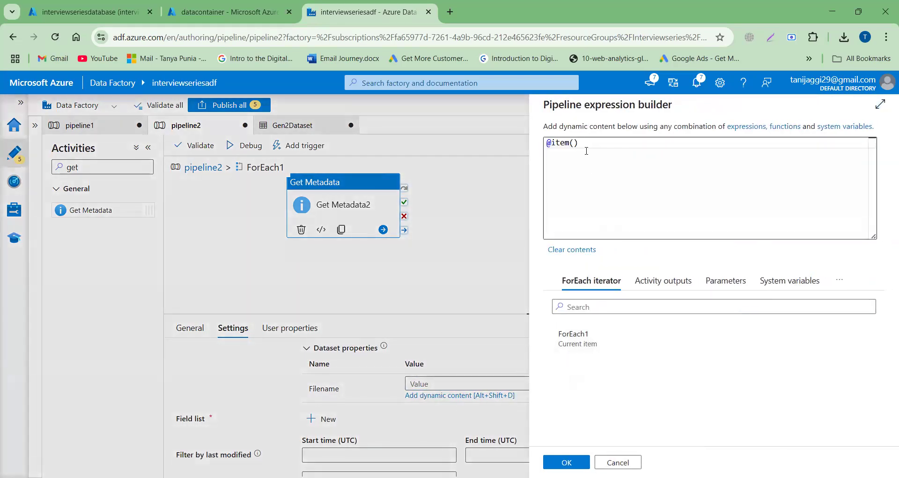
click(584, 143)
text(.name)
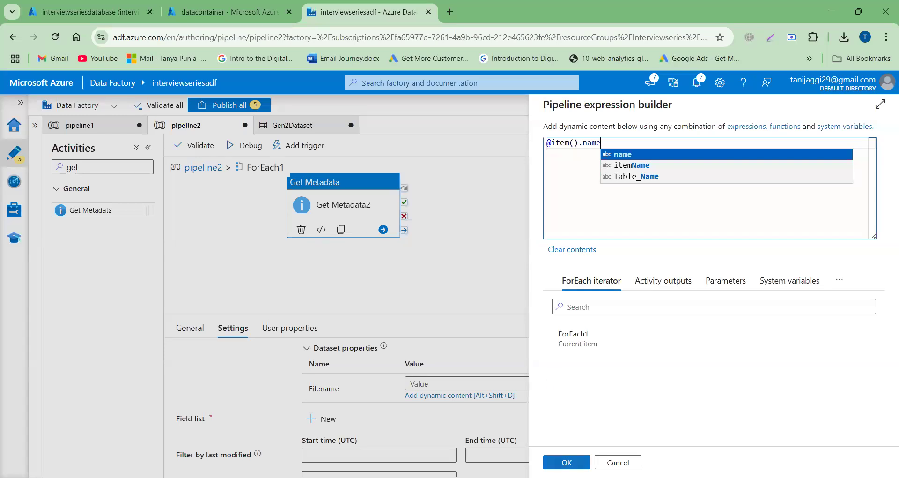
click(567, 462)
- Confirm the Filename expression and add a Last modified argument to Get Metadata2's field list
scroll(536, 407, down, 1)
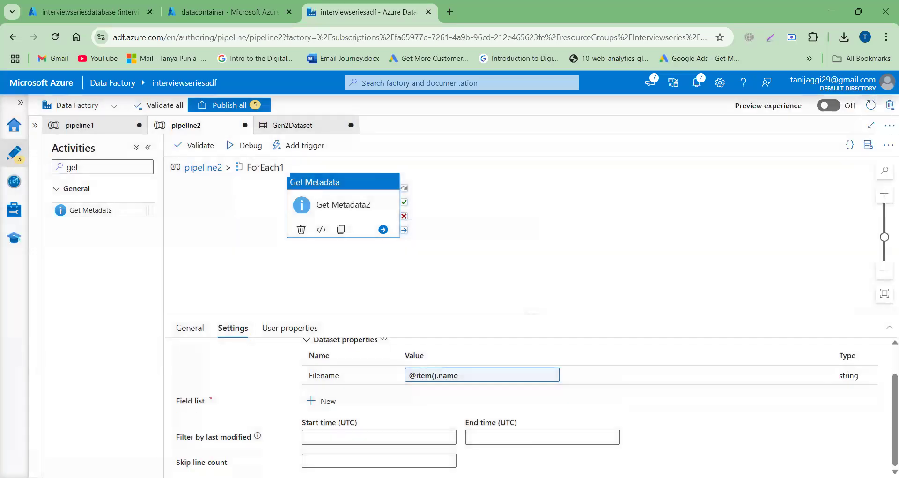
click(330, 404)
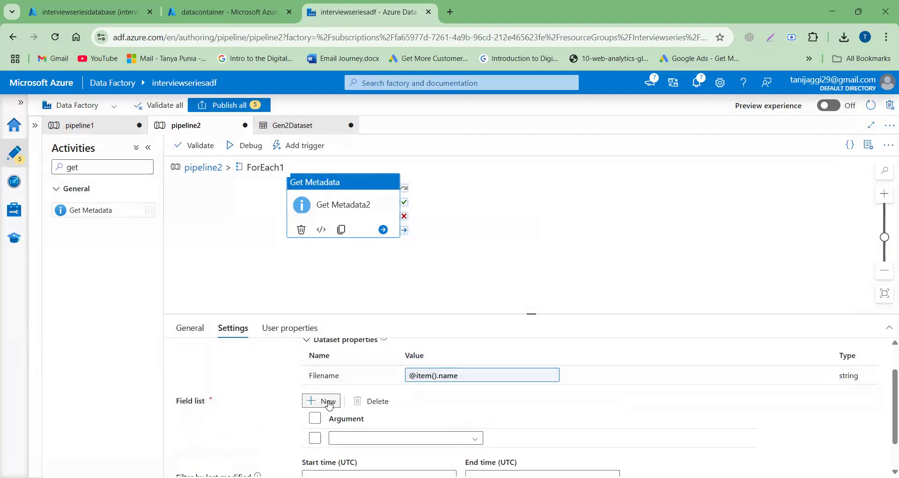
click(396, 439)
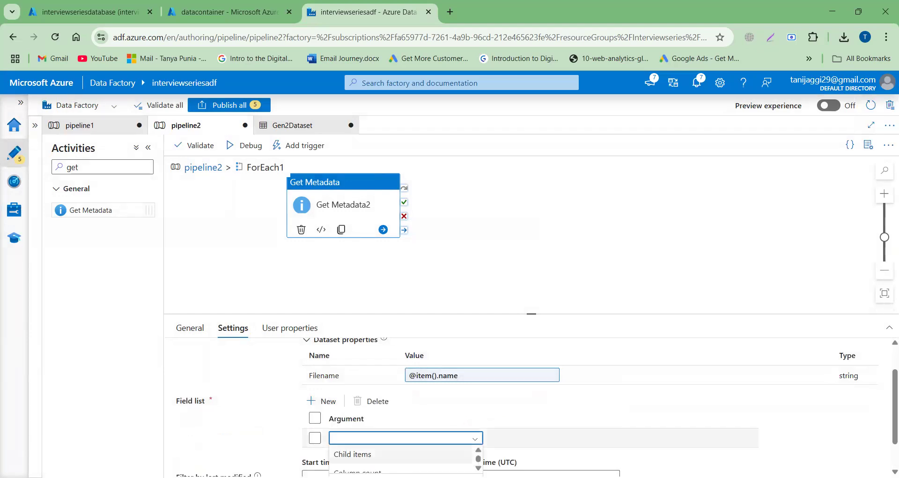
scroll(401, 454, down, 2)
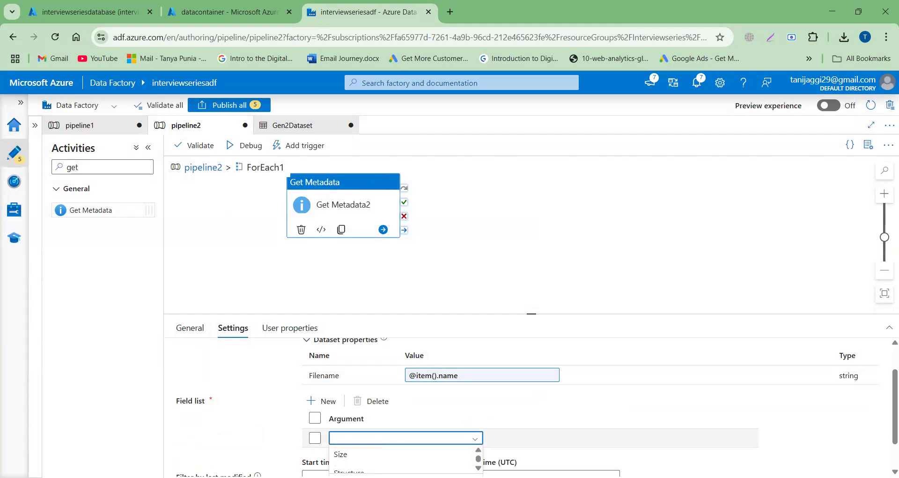
scroll(575, 402, down, 1)
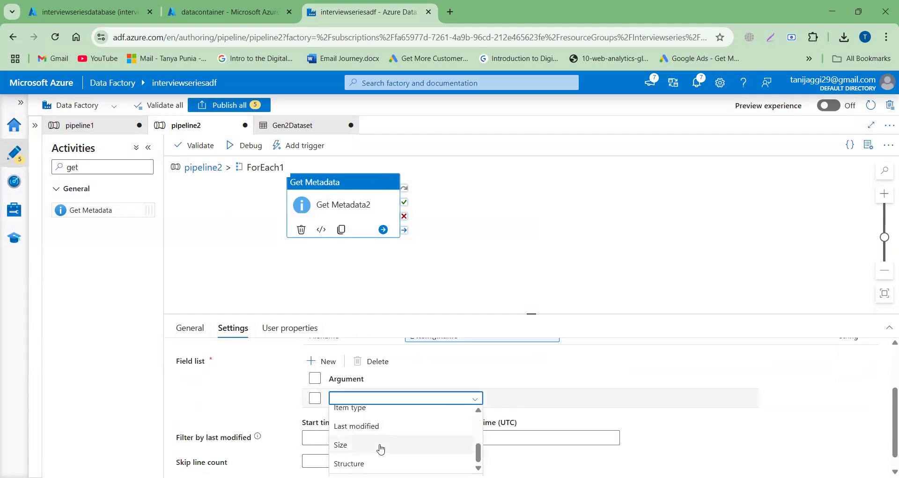
click(386, 426)
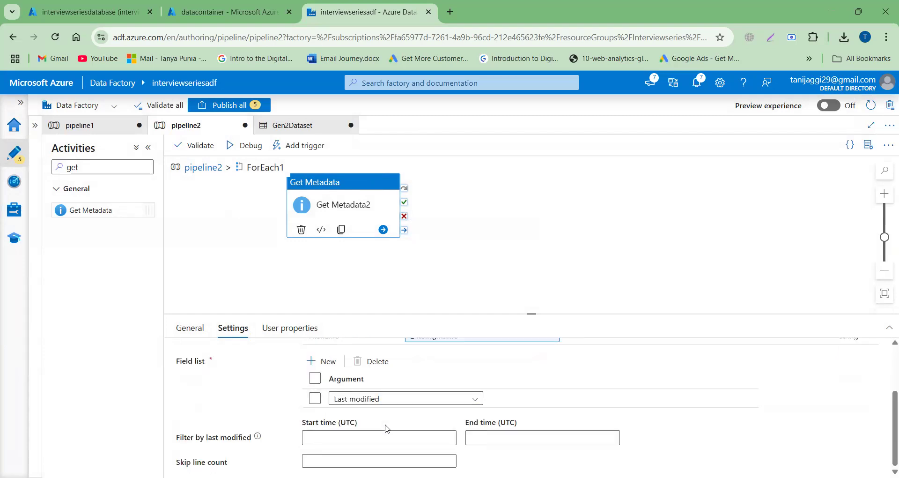
- Add a second argument, Item name, to Get Metadata2's field list
click(313, 361)
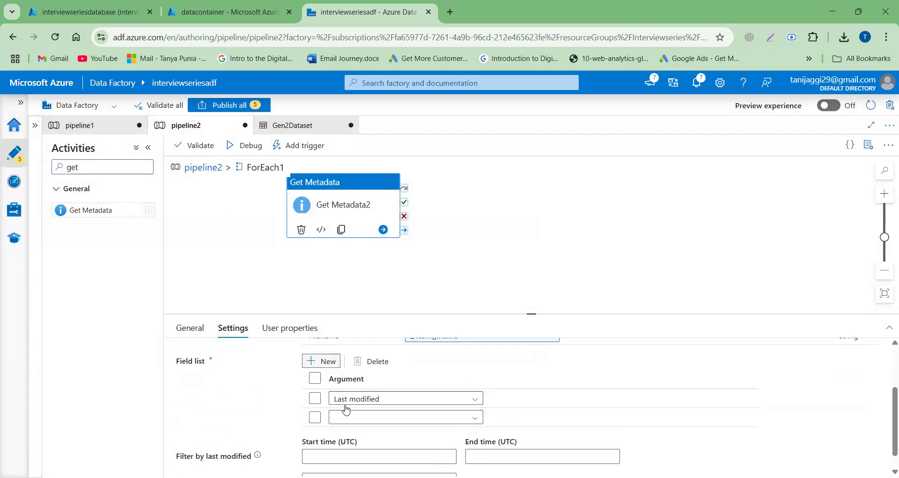
click(370, 416)
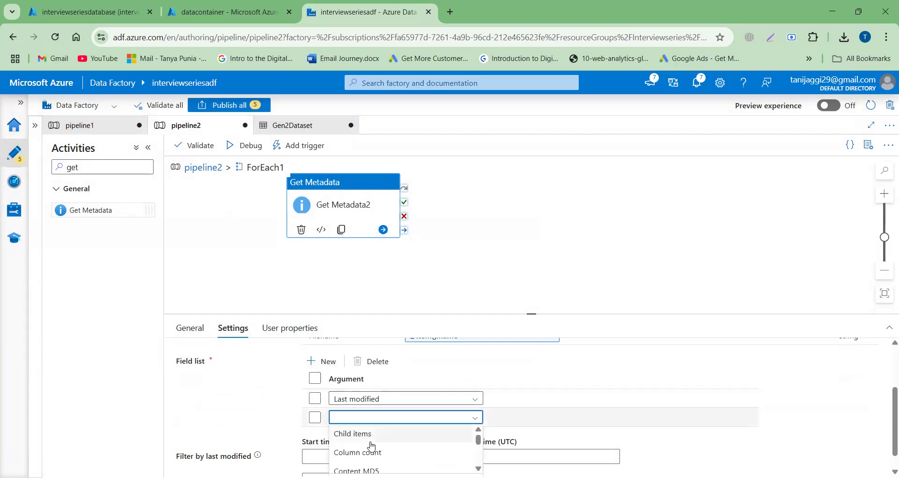
scroll(371, 445, down, 3)
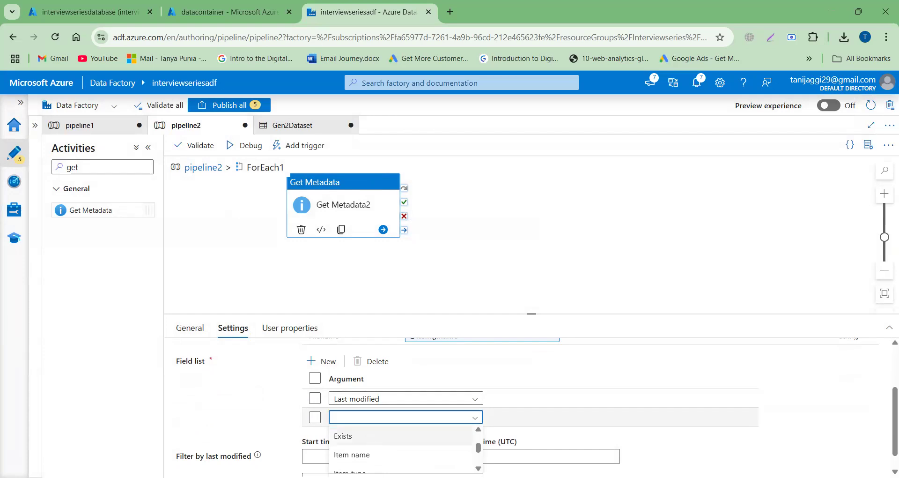
click(352, 455)
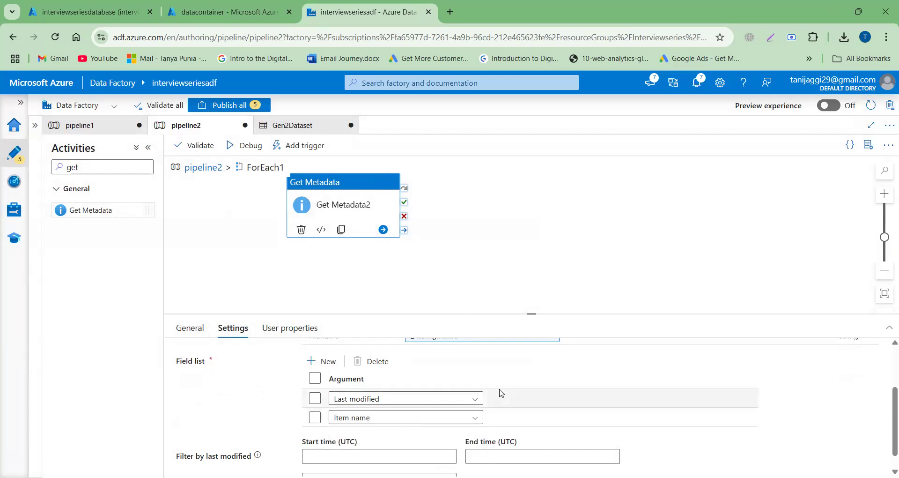
scroll(572, 382, up, 2)
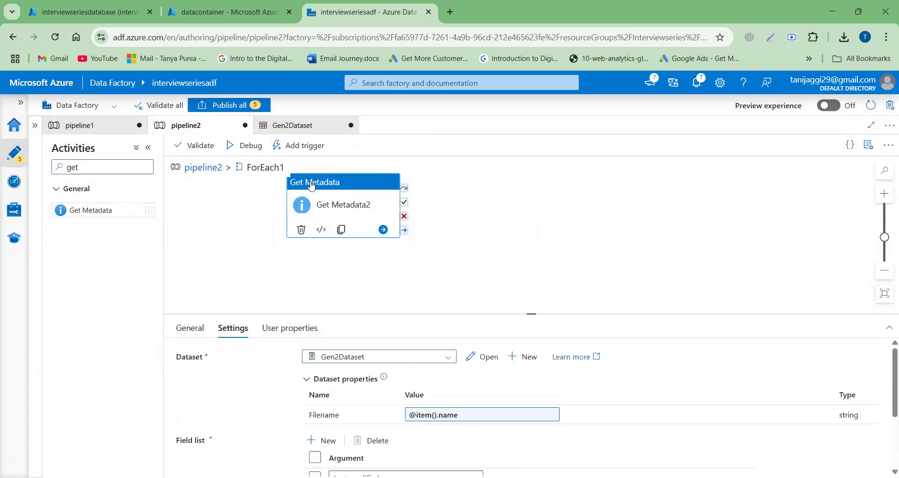
- Debug pipeline2 and refresh the run output until the run finishes, checking the status of each activity
click(237, 147)
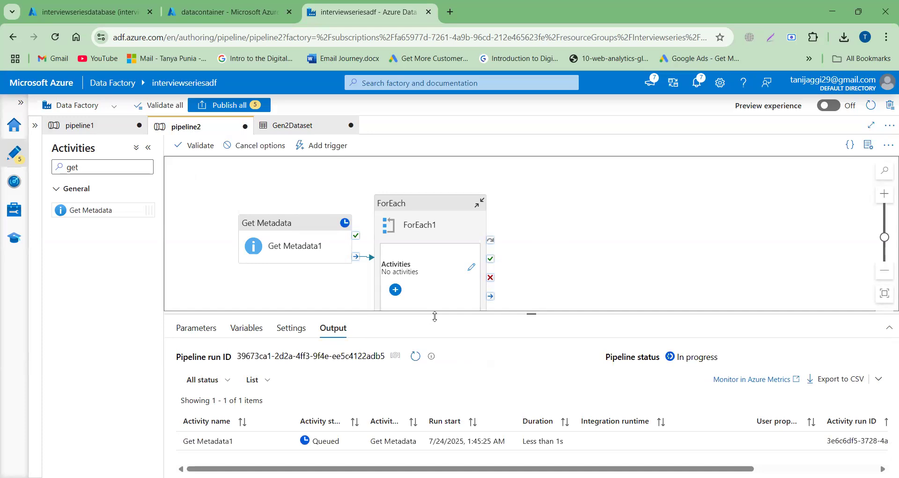
click(416, 357)
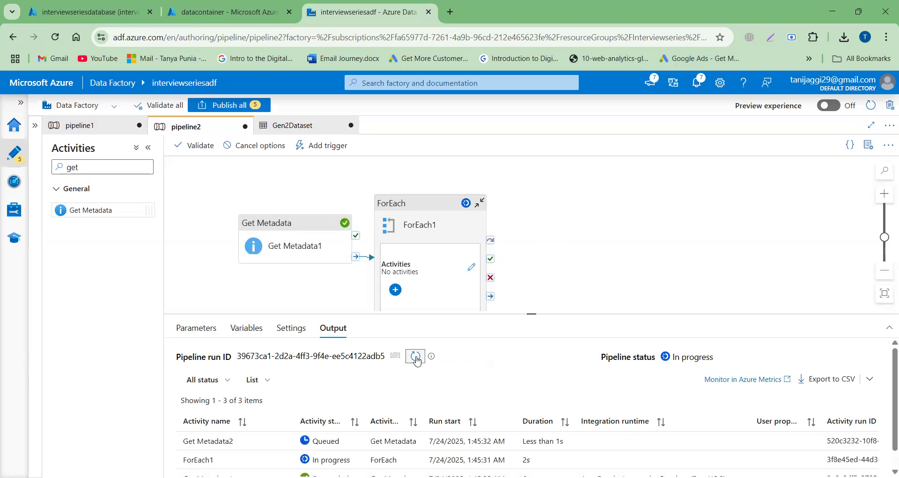
click(415, 357)
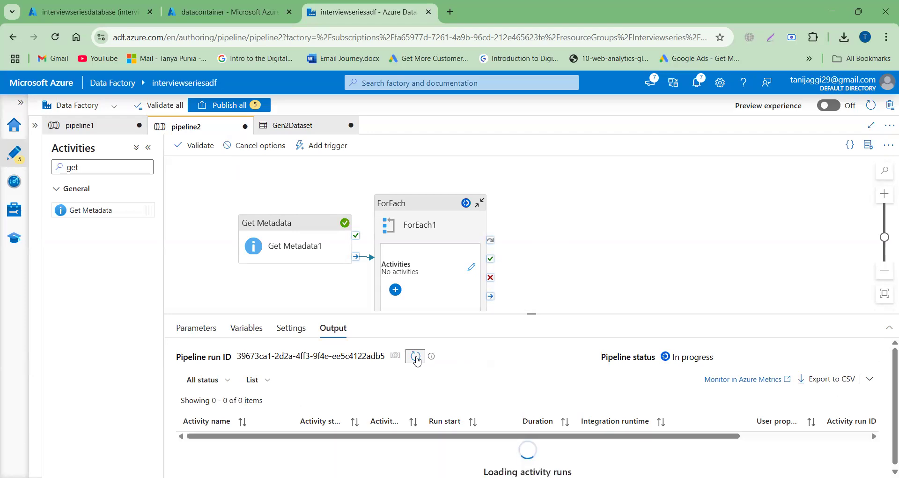
scroll(496, 375, down, 1)
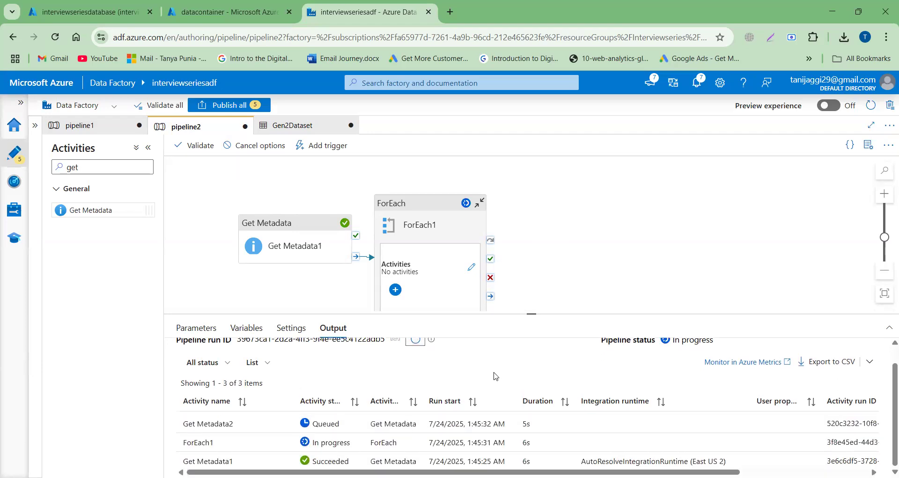
click(413, 341)
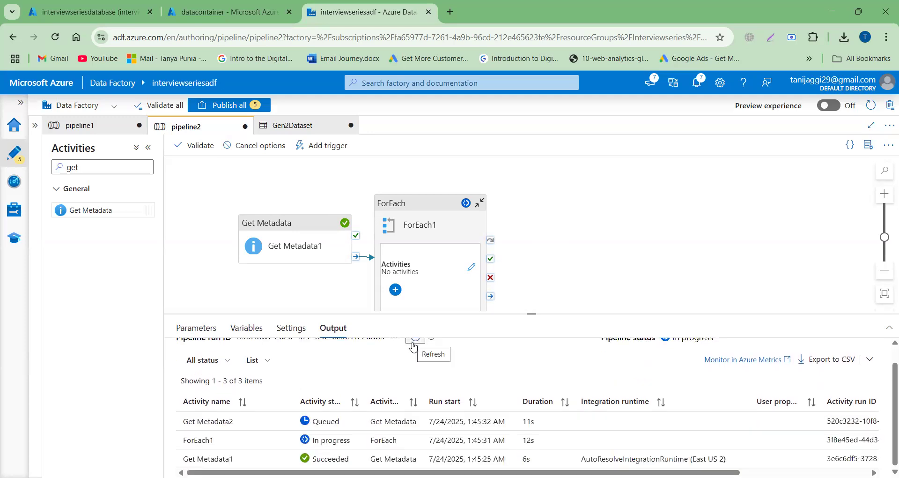
click(418, 342)
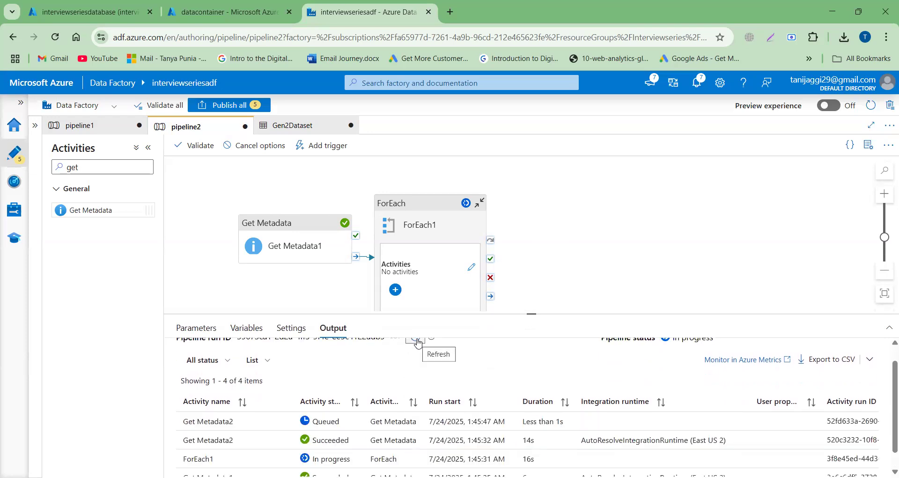
click(418, 342)
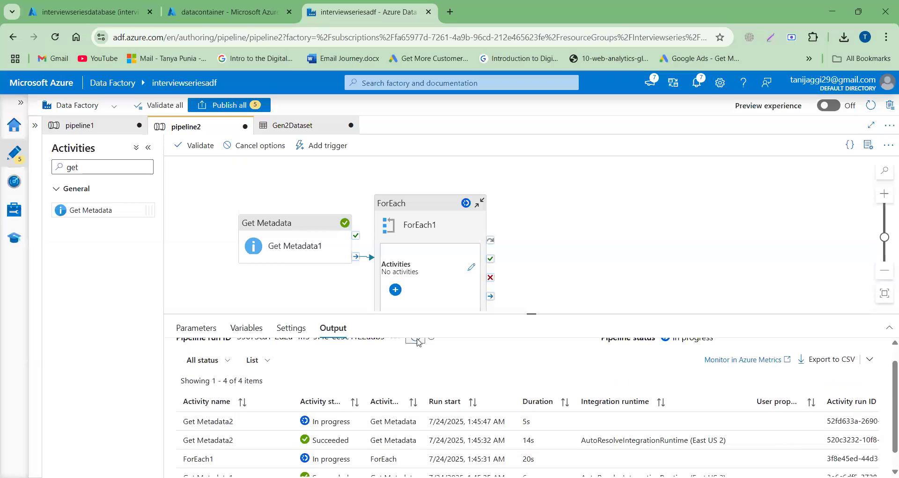
scroll(398, 395, down, 1)
scroll(398, 395, up, 2)
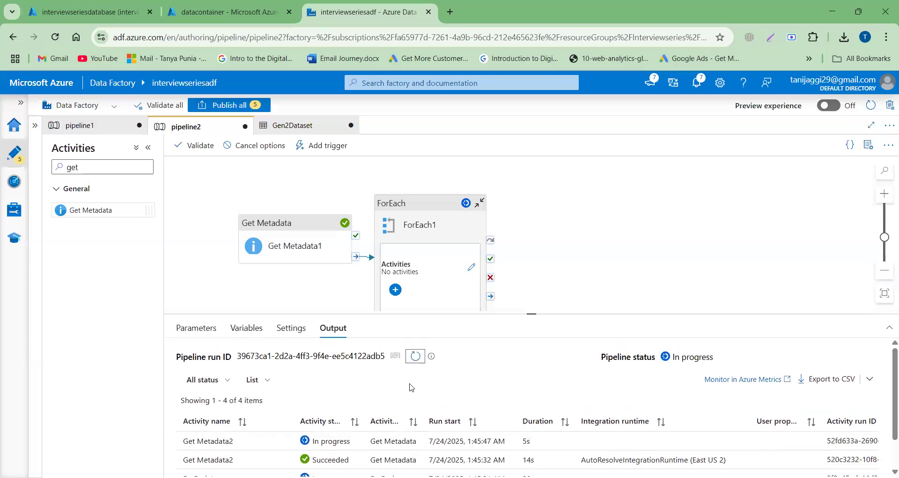
click(415, 357)
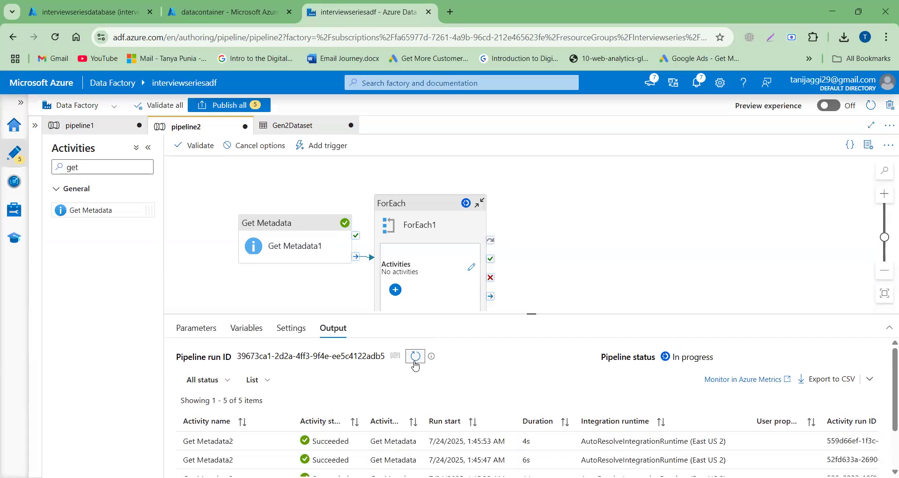
scroll(415, 366, down, 3)
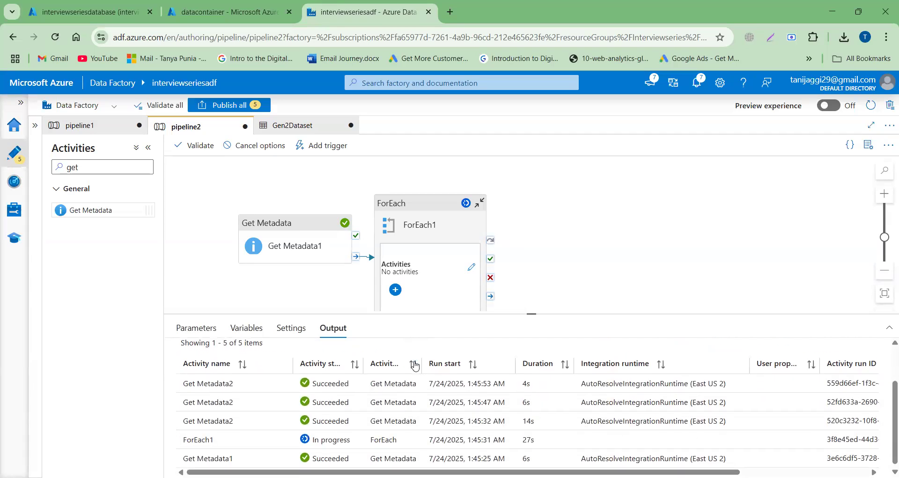
scroll(414, 366, up, 2)
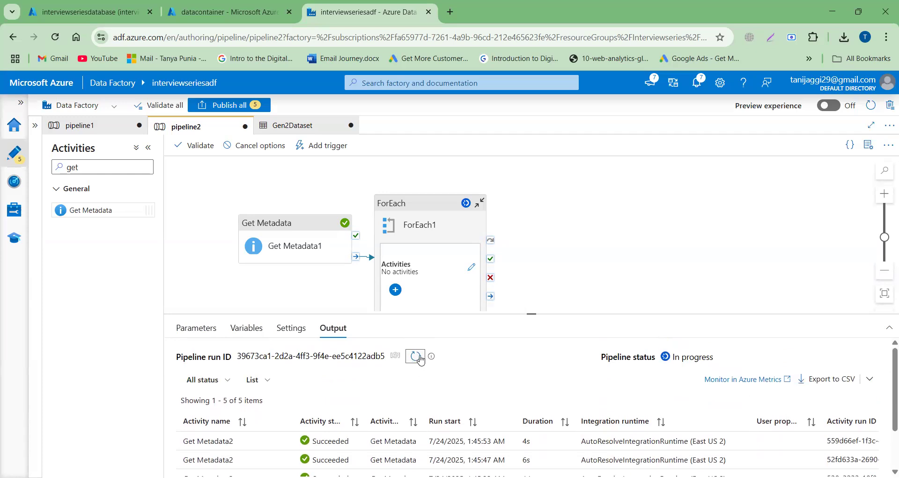
click(420, 358)
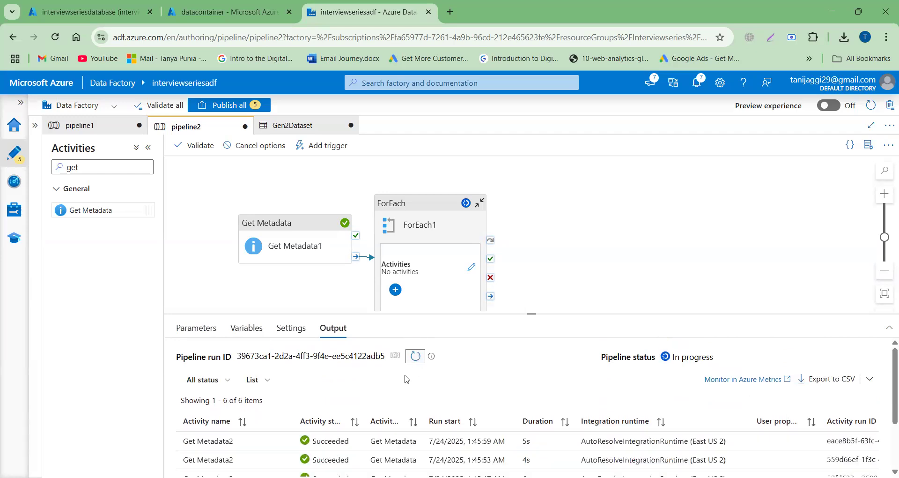
scroll(406, 379, down, 3)
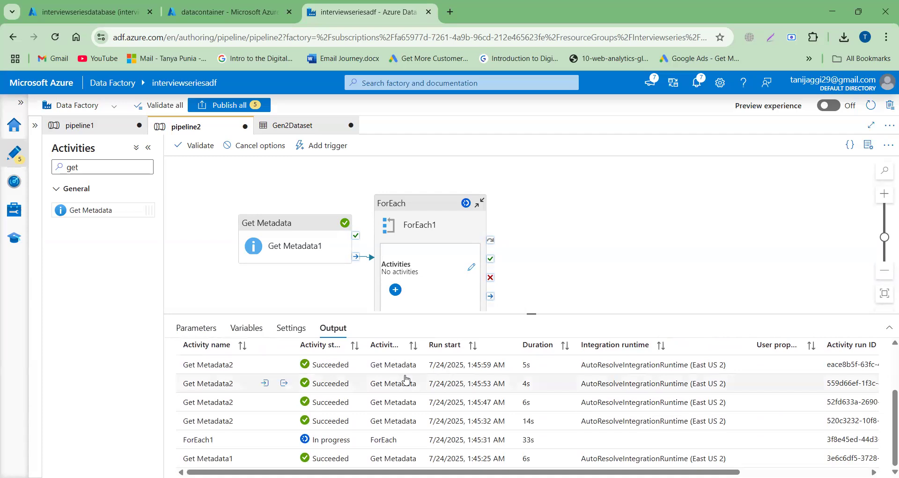
scroll(406, 379, up, 2)
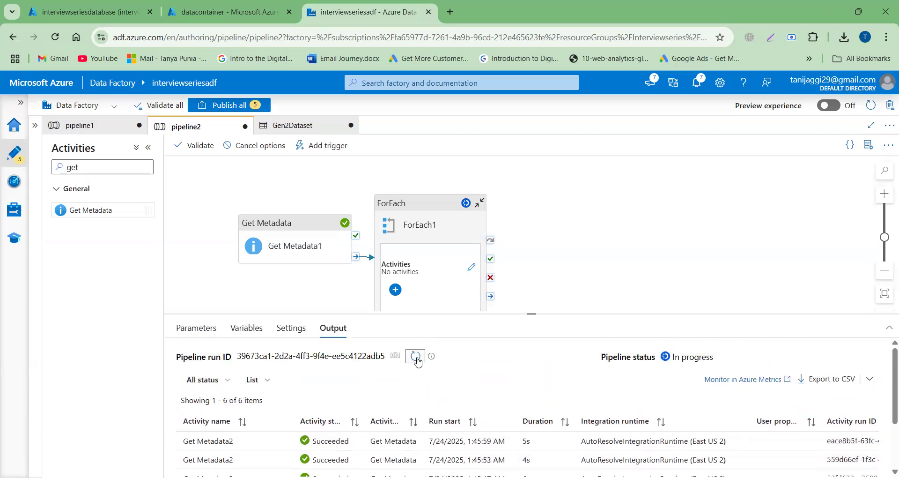
click(419, 359)
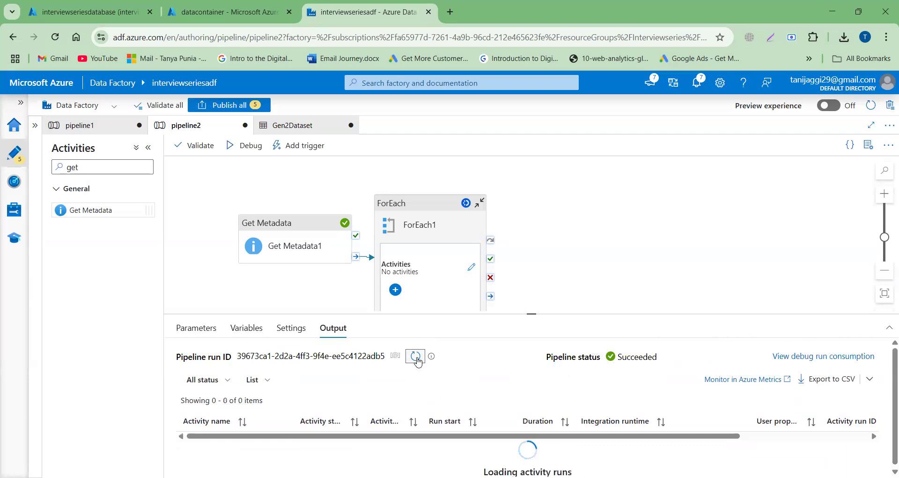
scroll(418, 361, down, 2)
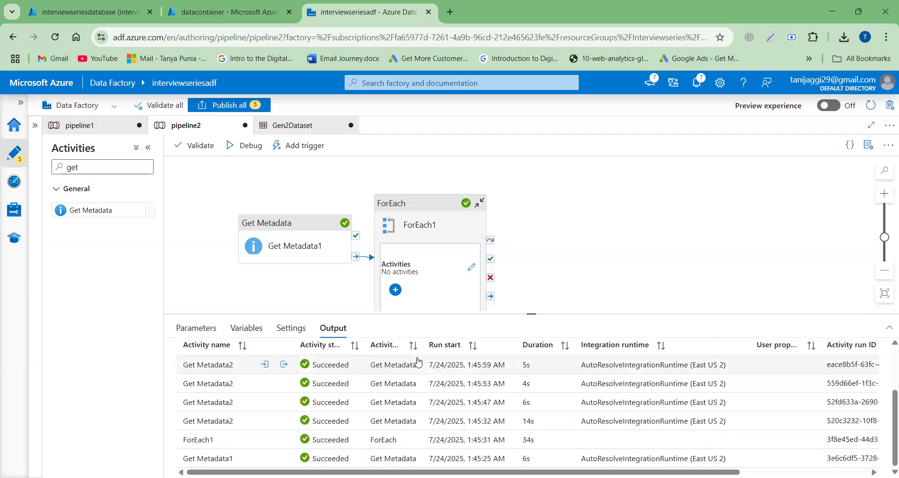
scroll(418, 361, up, 2)
- Open ForEach1's inner activities for editing and reposition Get Metadata2 to free canvas space beside it
click(426, 268)
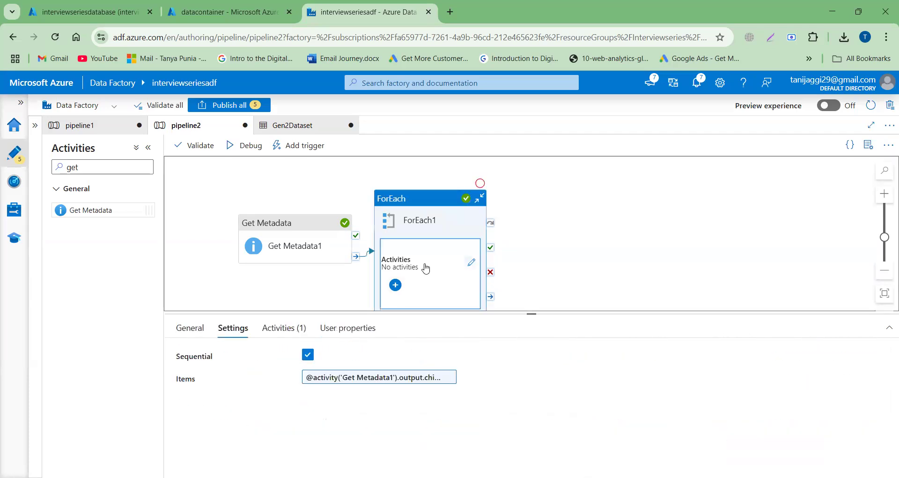
click(471, 263)
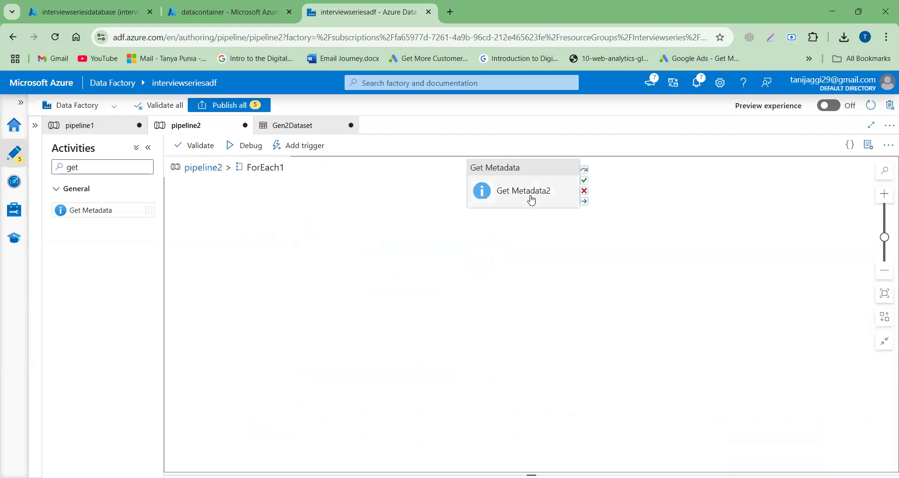
drag(530, 200, 361, 254)
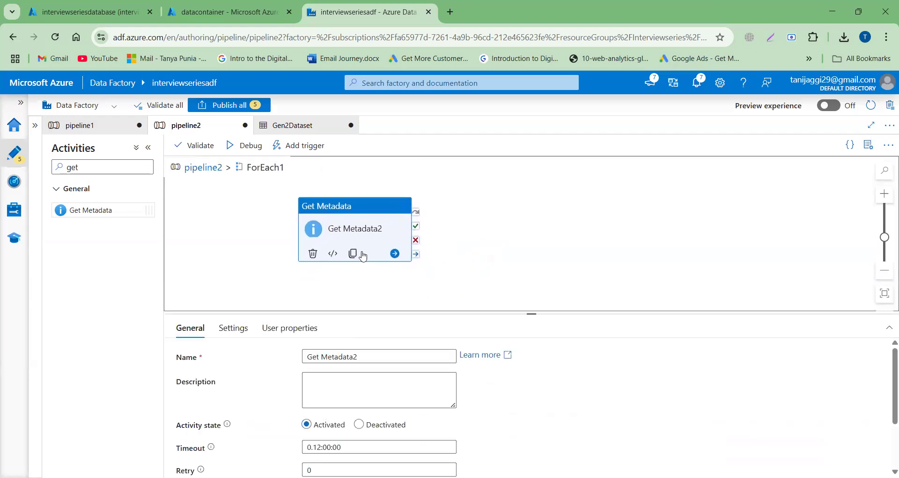
- Find the If Condition activity, place it beside Get Metadata2 inside ForEach1, and link it to Get Metadata2's on-completion output
double_click(92, 170)
text(if)
click(128, 204)
drag(127, 204, 475, 215)
click(412, 258)
drag(415, 255, 442, 259)
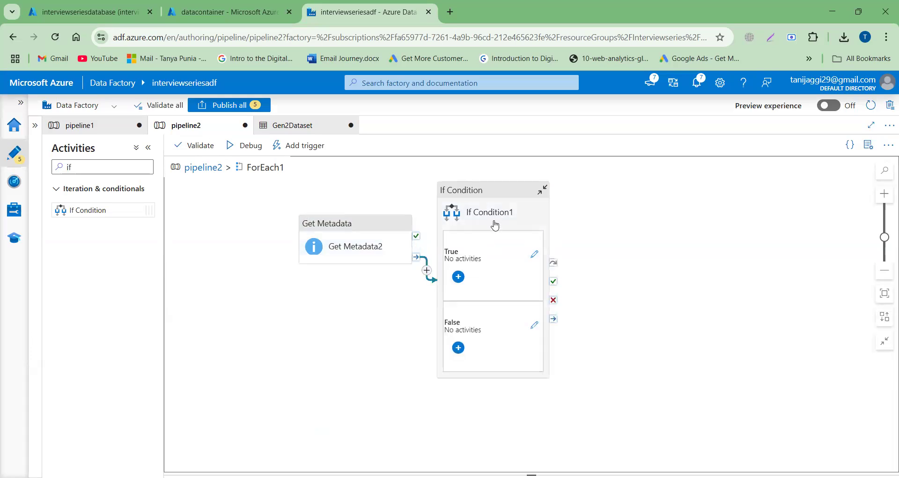
- Start a dynamic-content expression for If Condition1 using the greater function with two empty arguments
click(495, 225)
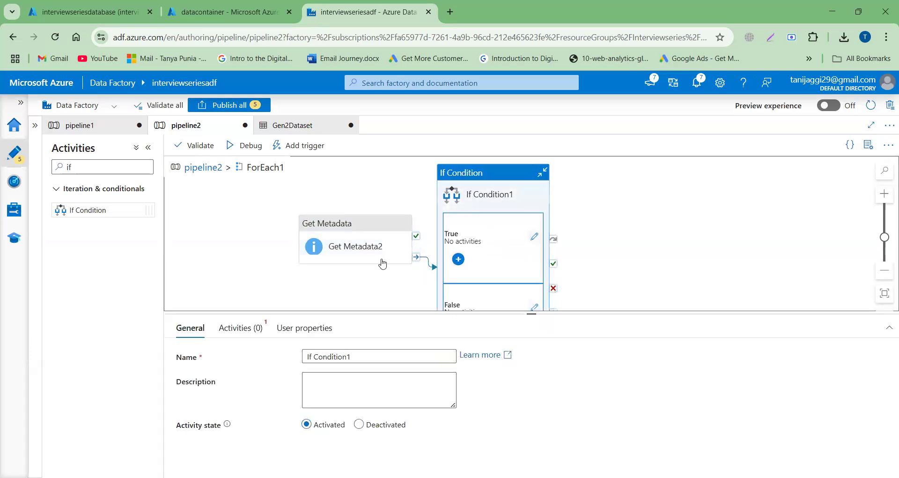
click(232, 329)
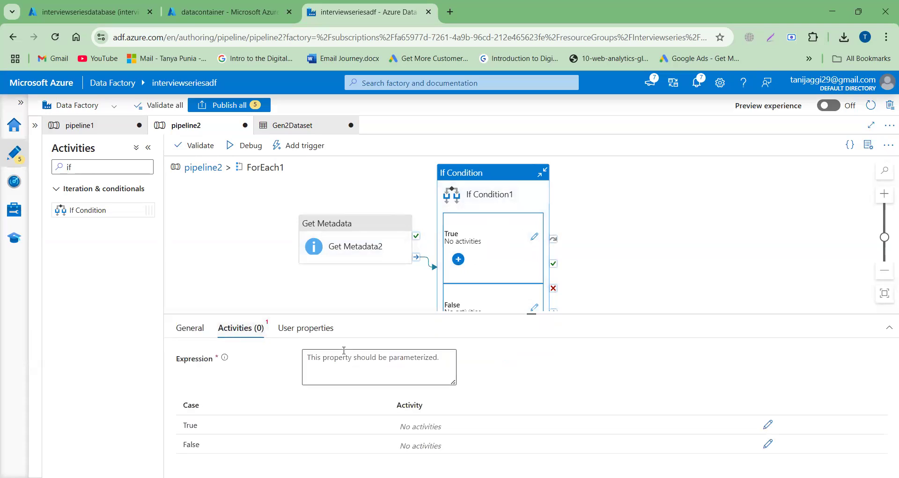
click(342, 370)
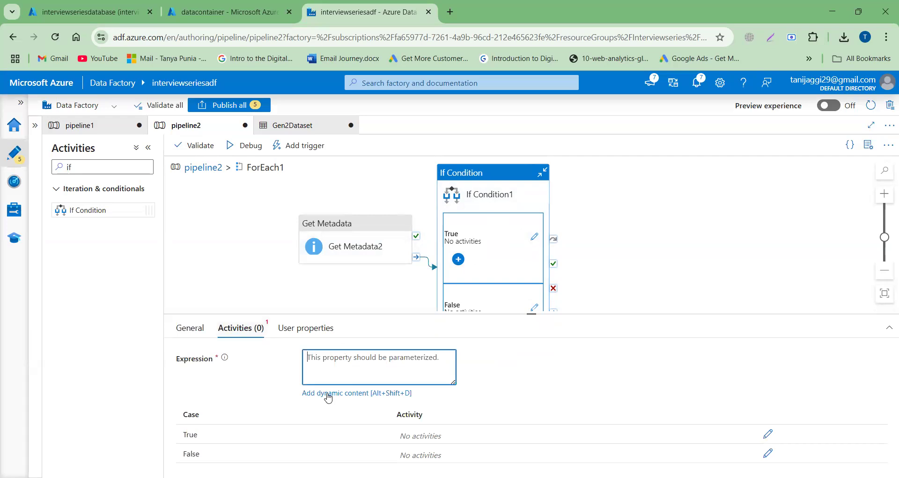
click(328, 394)
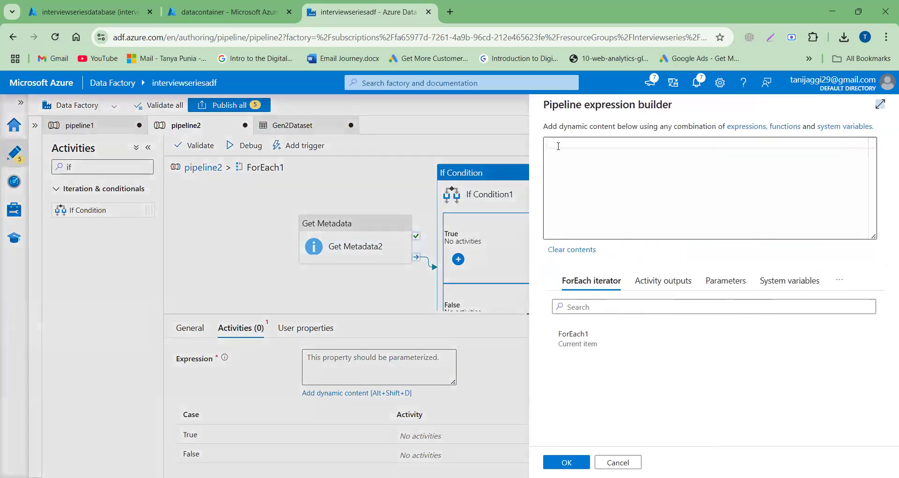
click(558, 147)
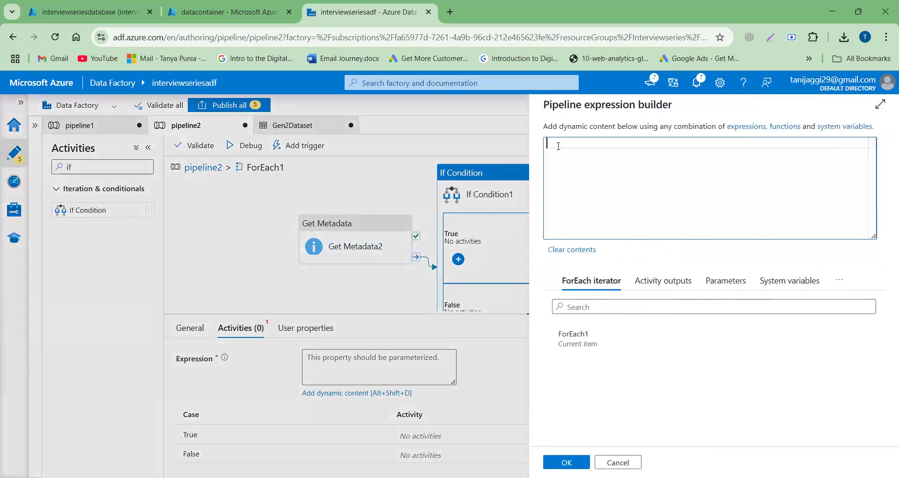
text(2grea)
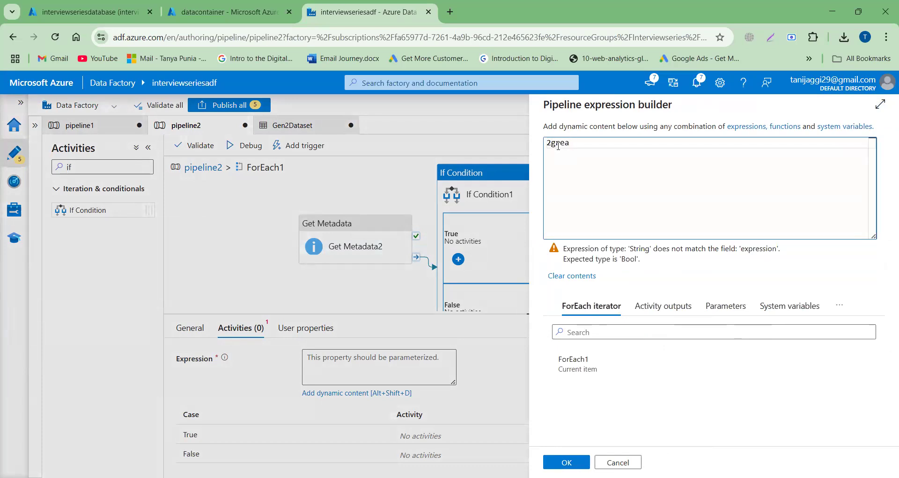
text(@)
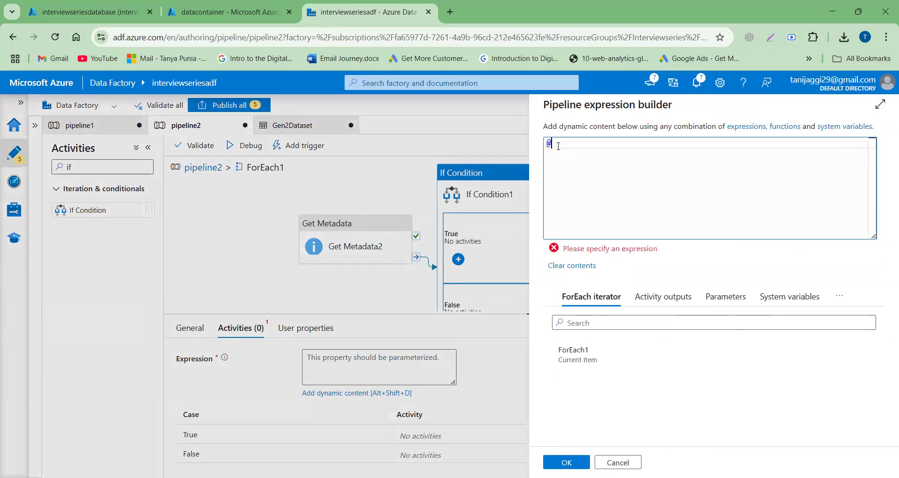
text(gre)
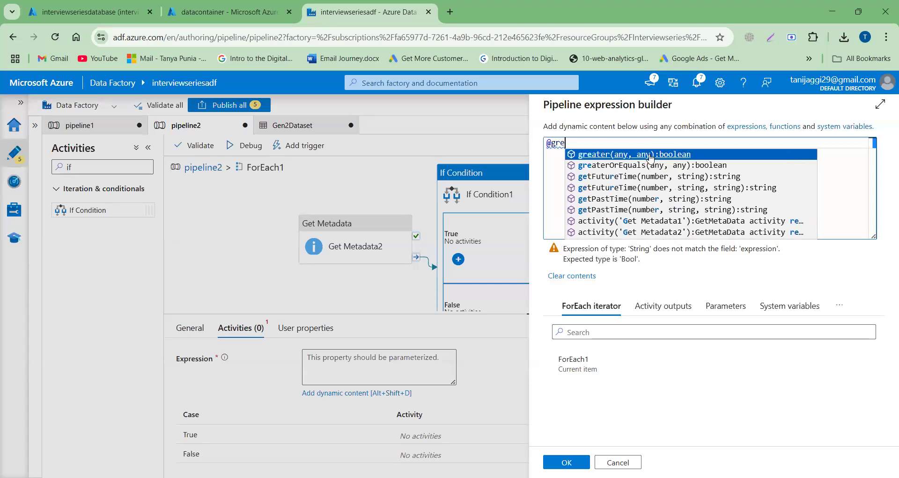
click(651, 155)
- Insert Get Metadata2's lastModified output as the first argument of the greater function
click(587, 143)
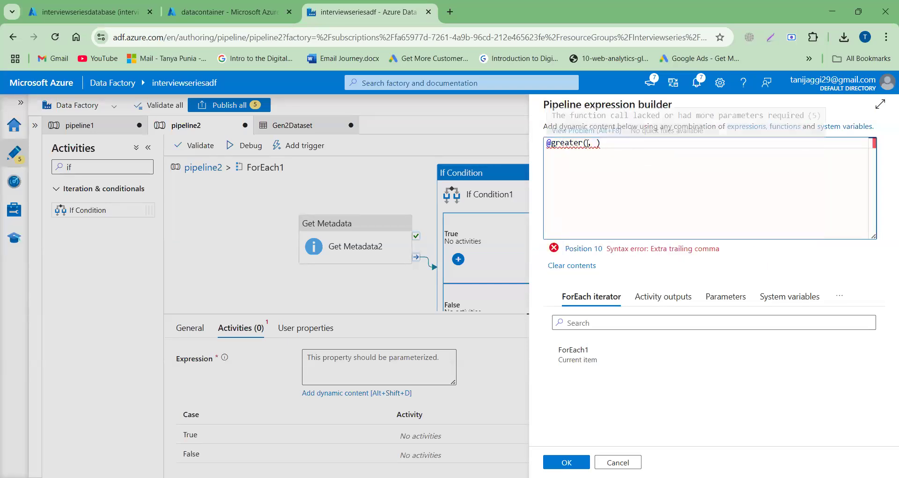
click(654, 300)
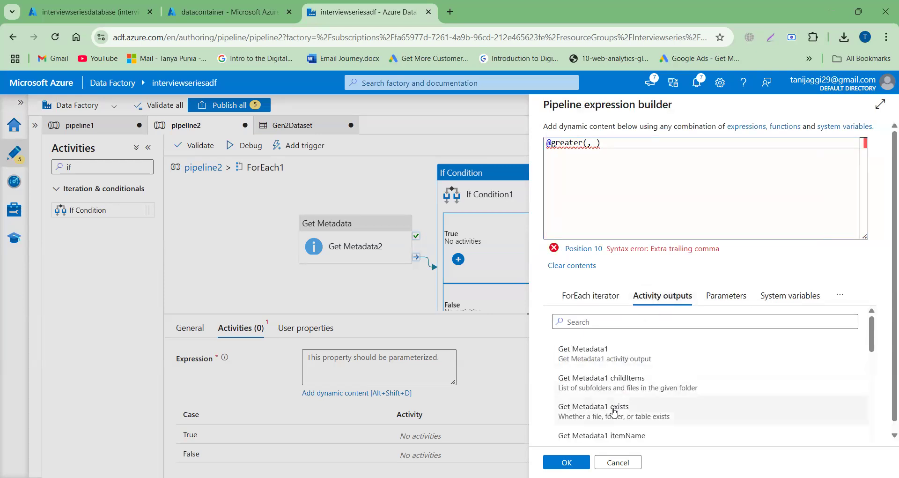
scroll(614, 412, down, 2)
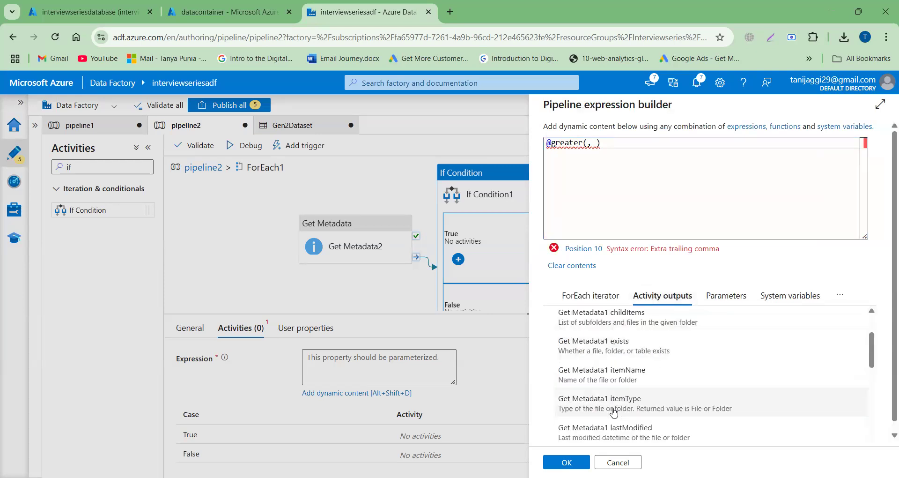
scroll(614, 412, down, 2)
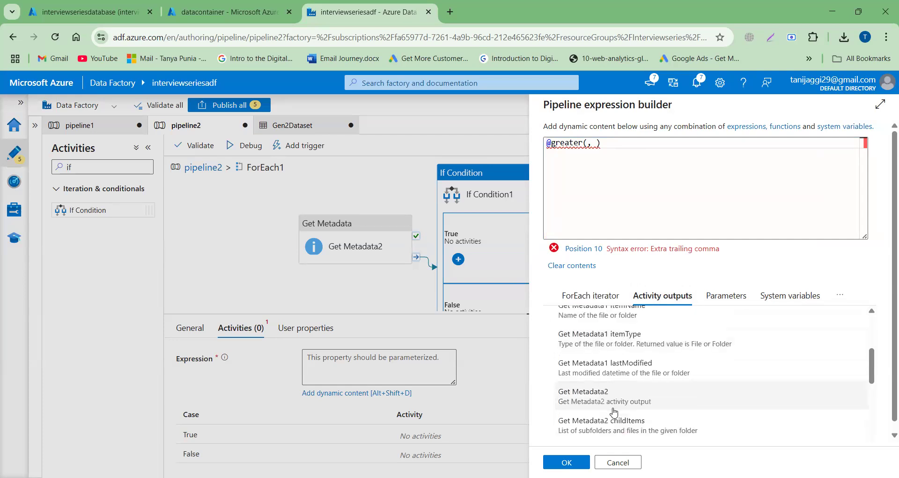
scroll(614, 412, down, 4)
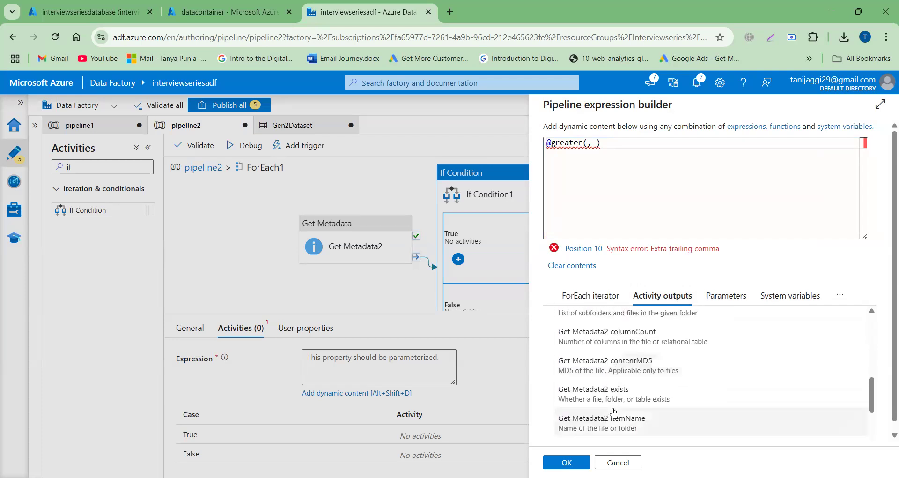
scroll(613, 412, down, 2)
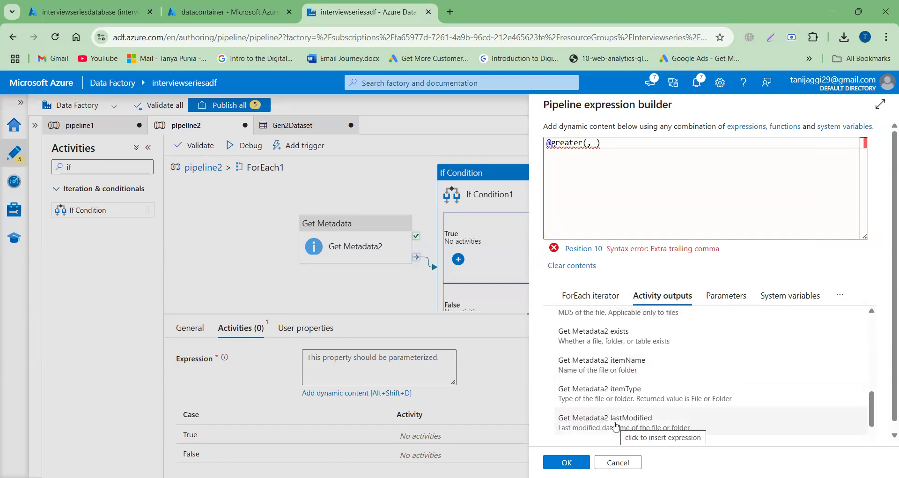
click(615, 425)
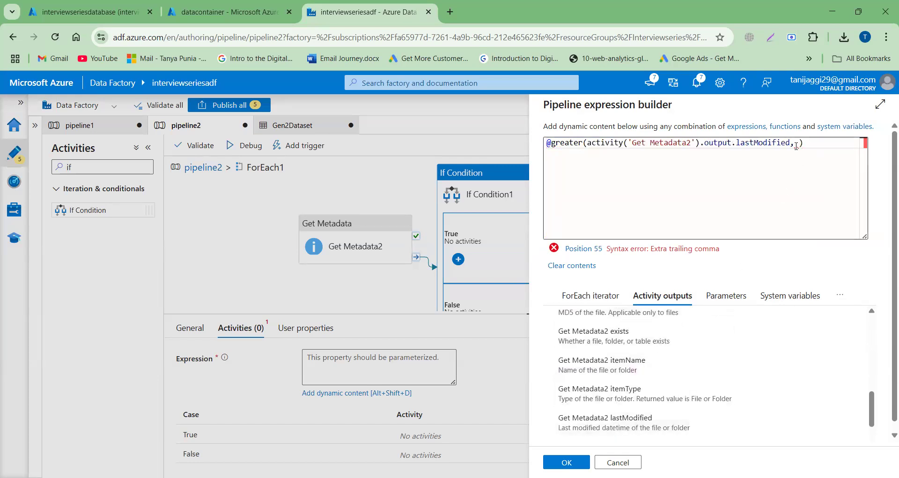
- Insert the RefDateTime variable as the second argument of the greater function and apply the expression to If Condition1
click(799, 143)
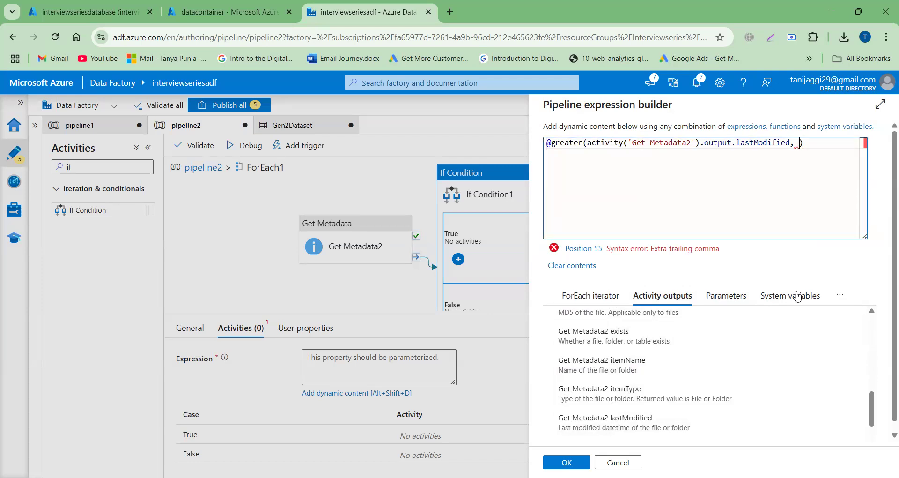
click(846, 300)
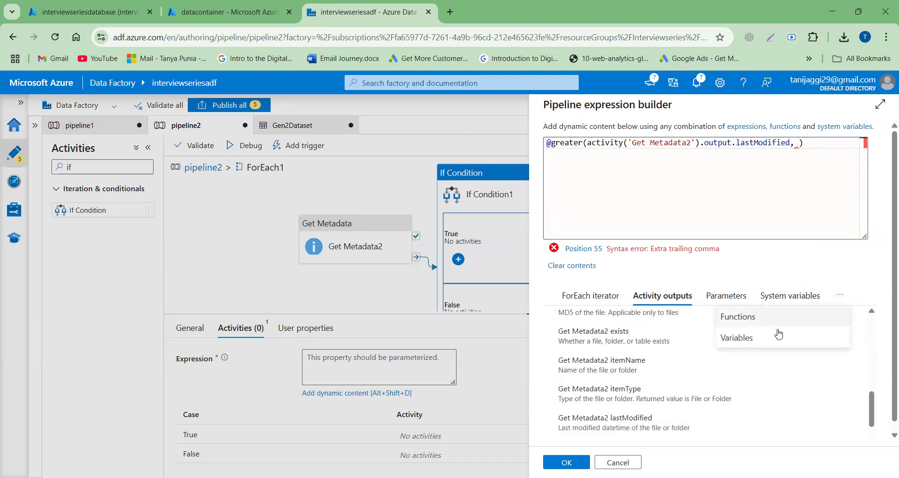
click(731, 338)
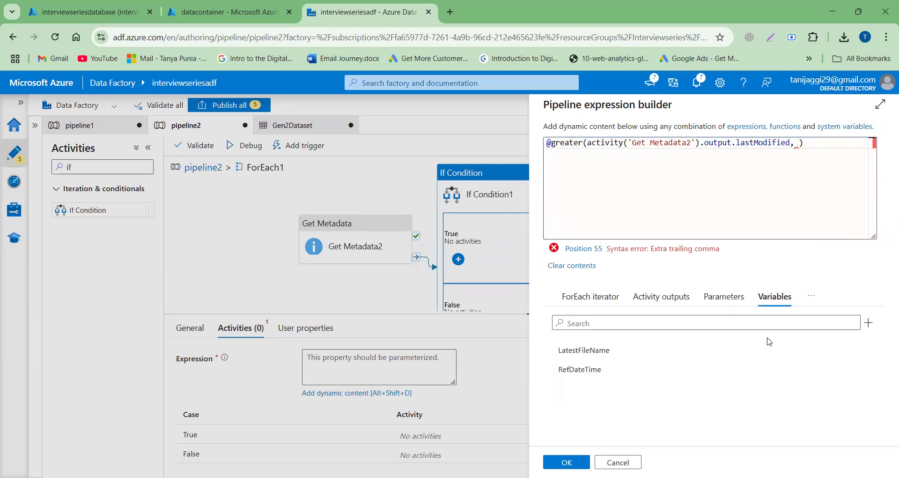
click(587, 369)
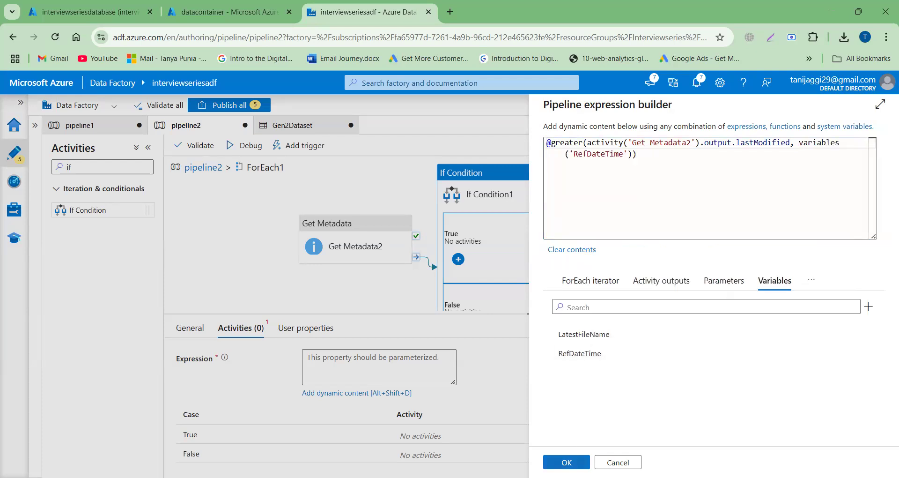
click(567, 462)
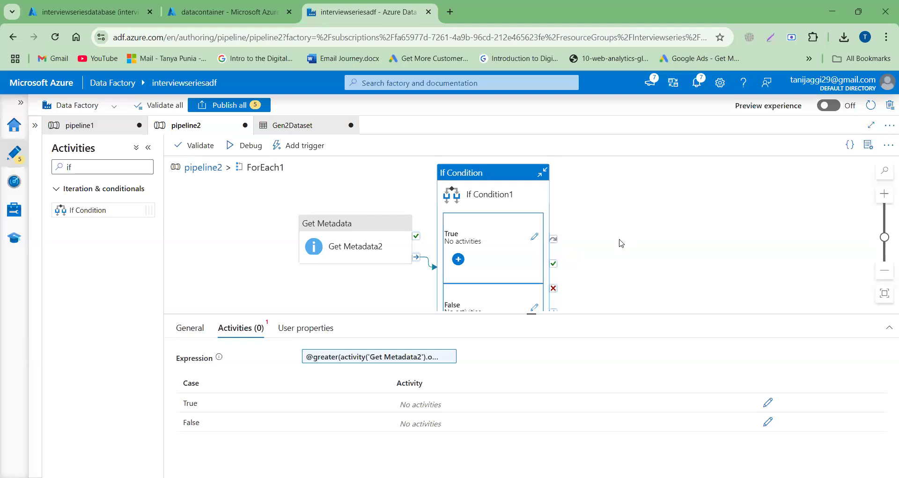
- Open If Condition1's True case for editing, find the Set variable activity, and place one on its canvas
click(767, 403)
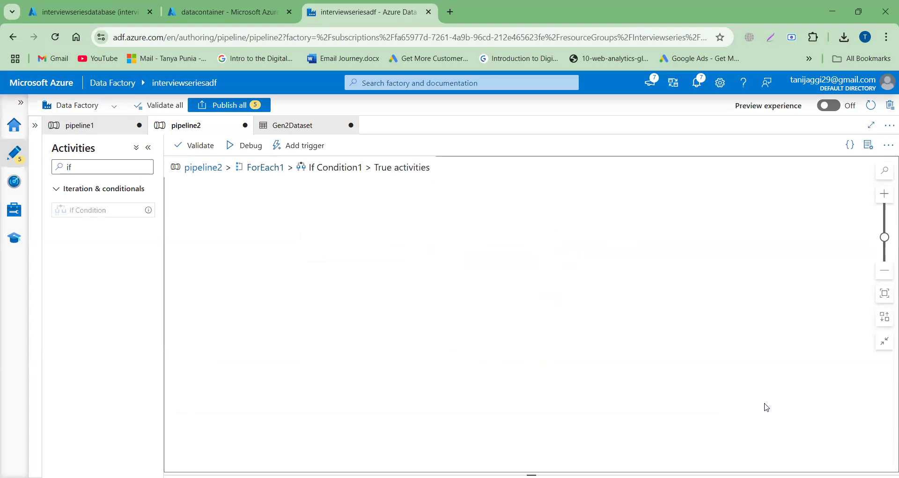
click(82, 167)
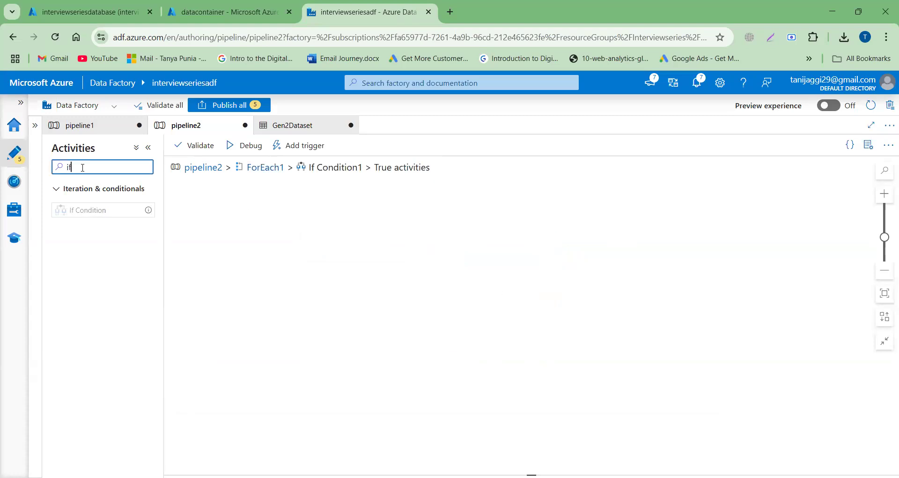
key(BackSpace)
text(set)
drag(92, 209, 340, 242)
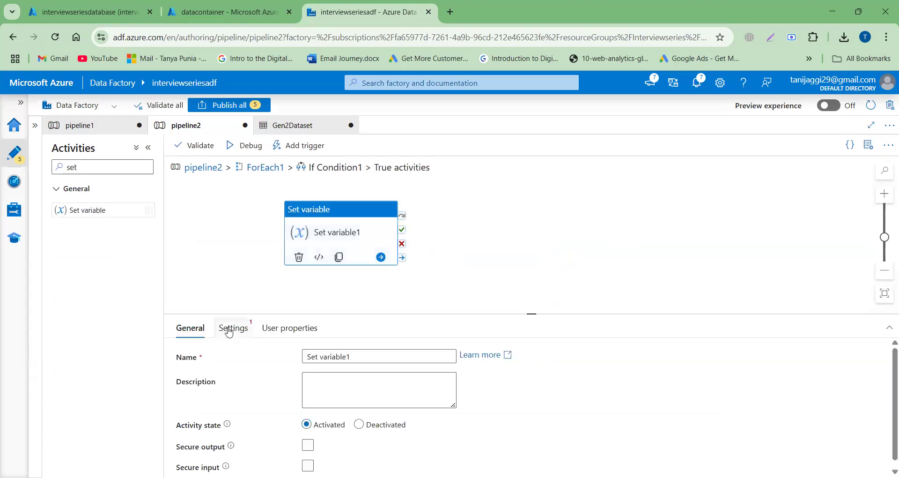
- Configure Set variable1 to assign Get Metadata2's itemName output to the LatestFileName pipeline variable
click(229, 331)
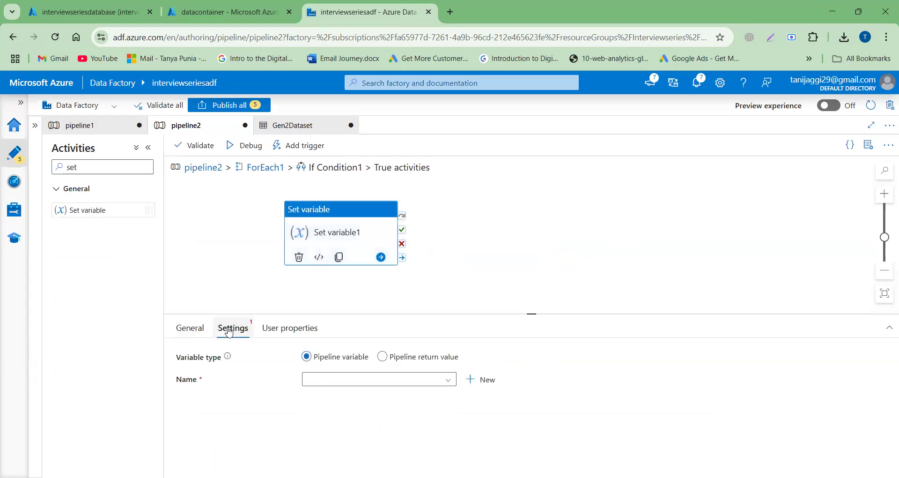
click(351, 384)
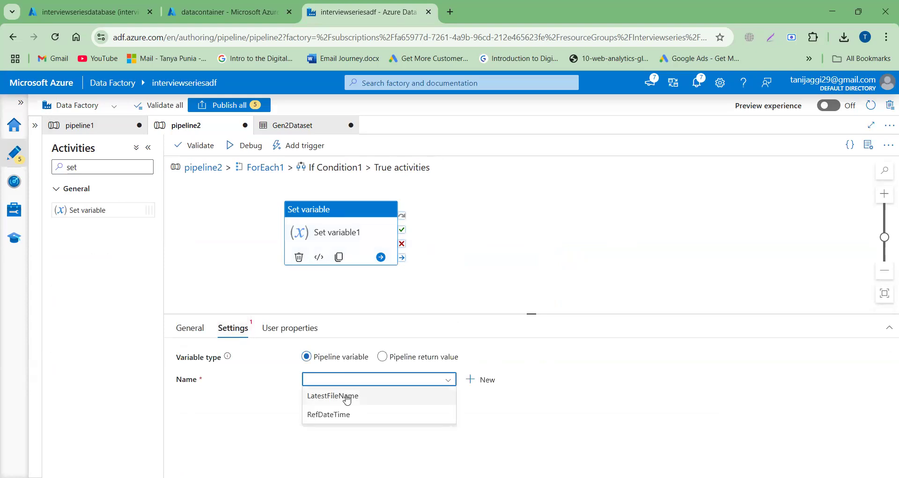
click(347, 397)
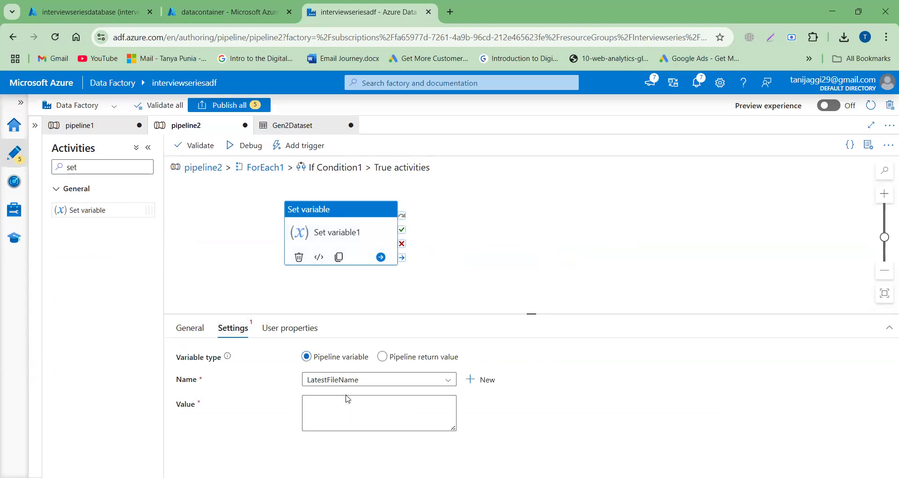
click(340, 414)
click(327, 439)
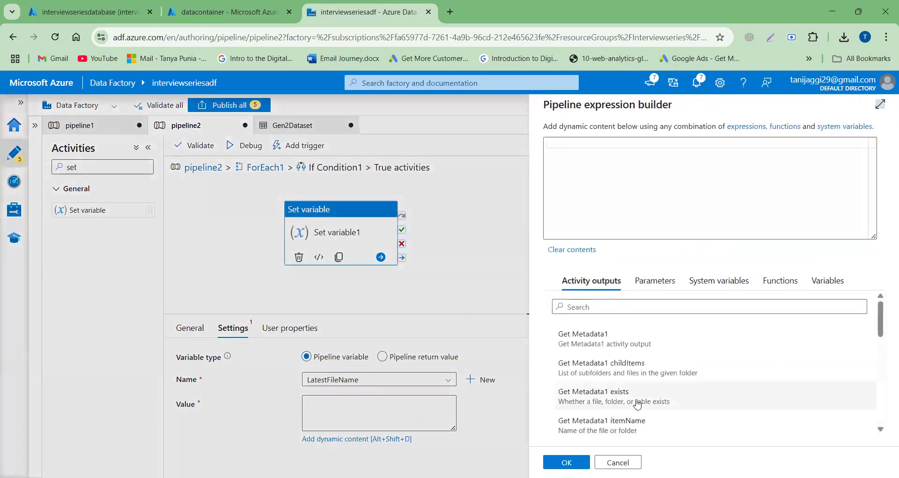
scroll(637, 403, down, 5)
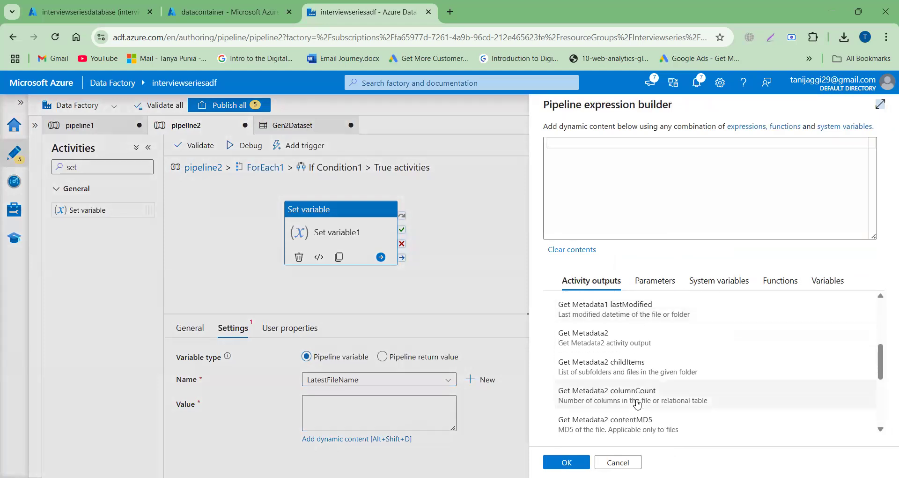
scroll(637, 404, down, 3)
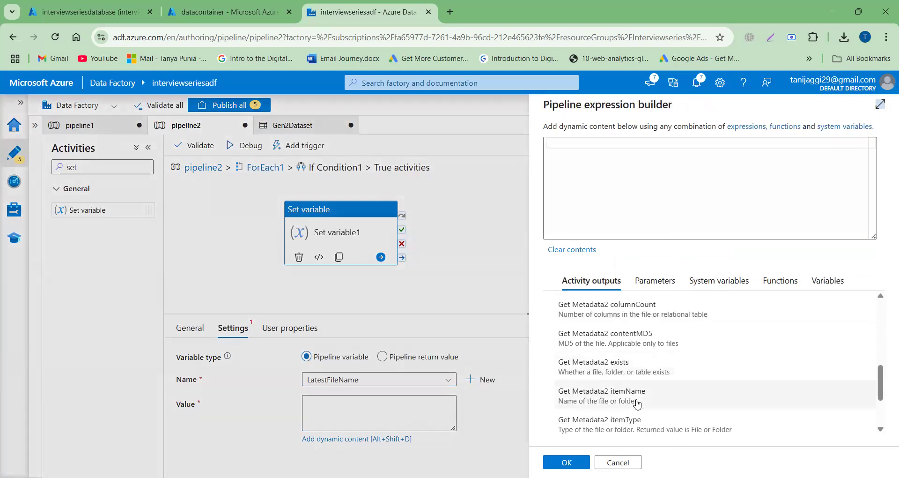
click(618, 402)
click(566, 462)
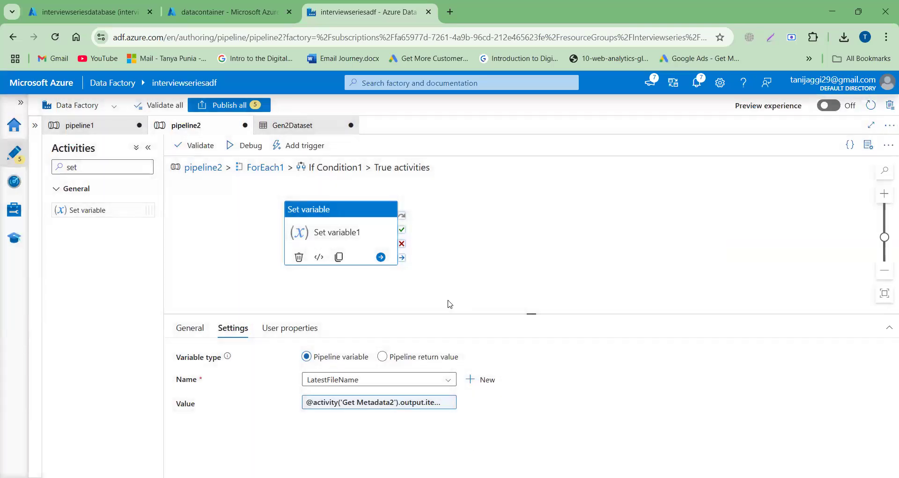
- Add a second Set variable activity to the True case, link it from Set variable1's on-completion output, and select it
double_click(110, 165)
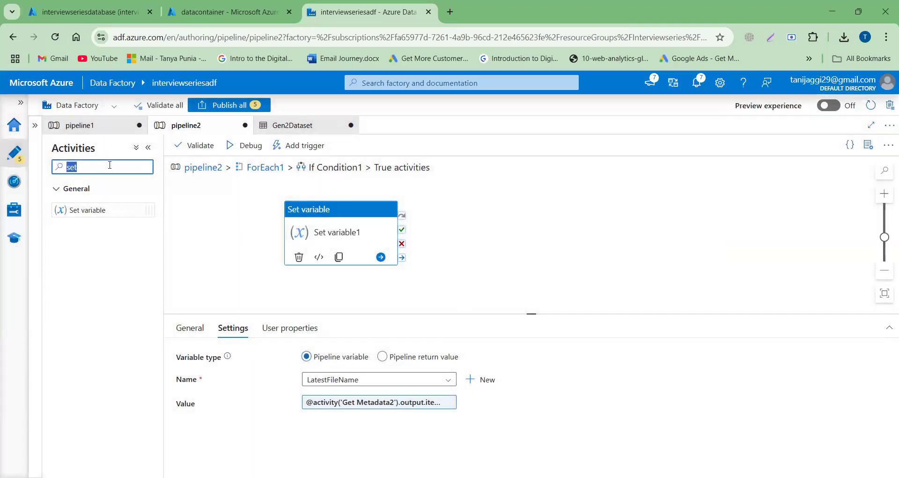
drag(73, 210, 397, 262)
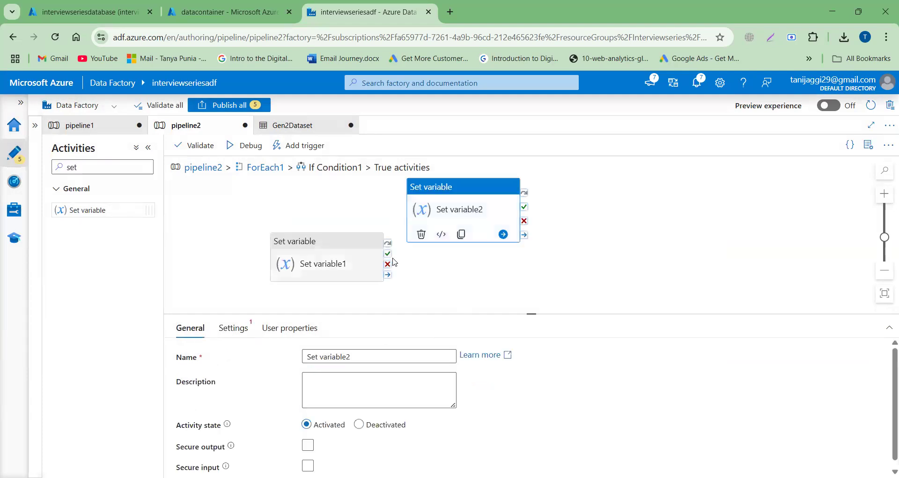
click(358, 267)
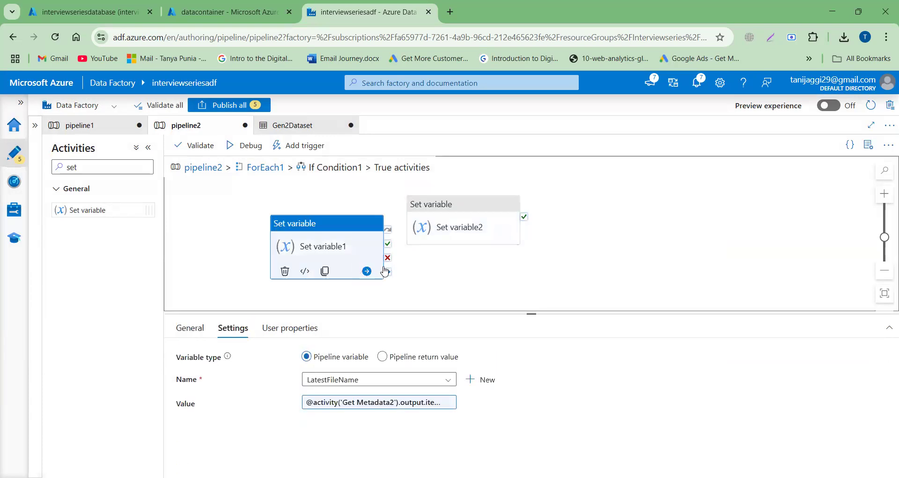
drag(387, 271, 410, 249)
click(436, 237)
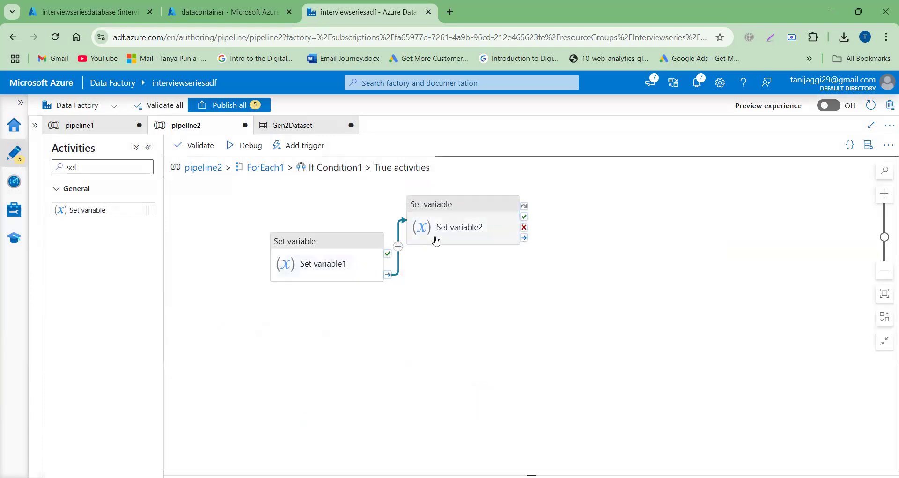
click(450, 235)
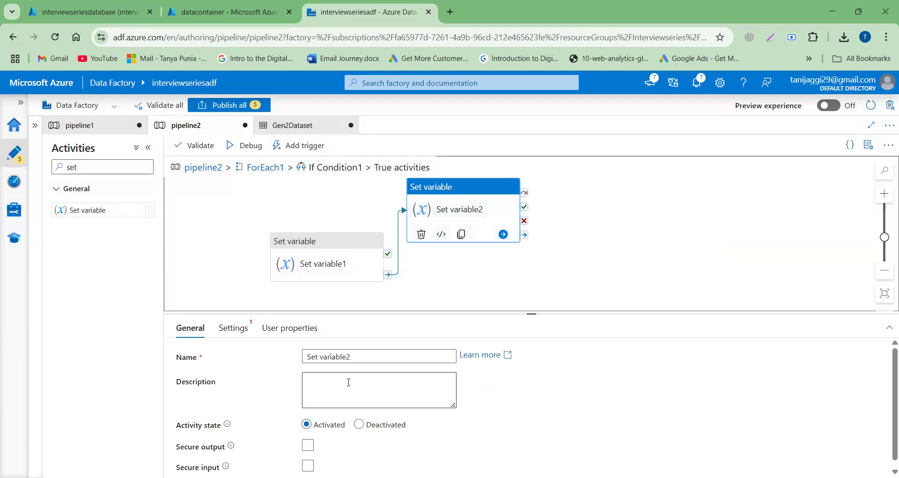
- Configure Set variable2 to assign Get Metadata2's lastModified output to the RefDateTime pipeline variable
click(234, 329)
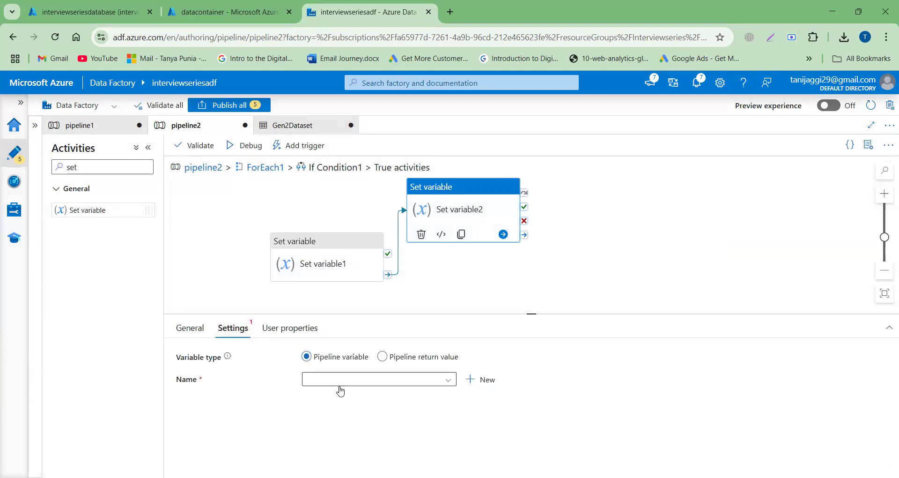
click(341, 384)
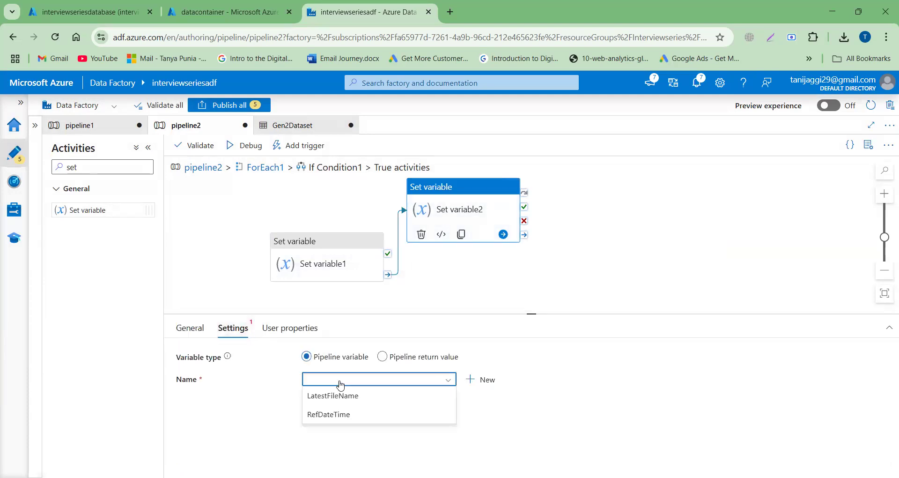
click(335, 415)
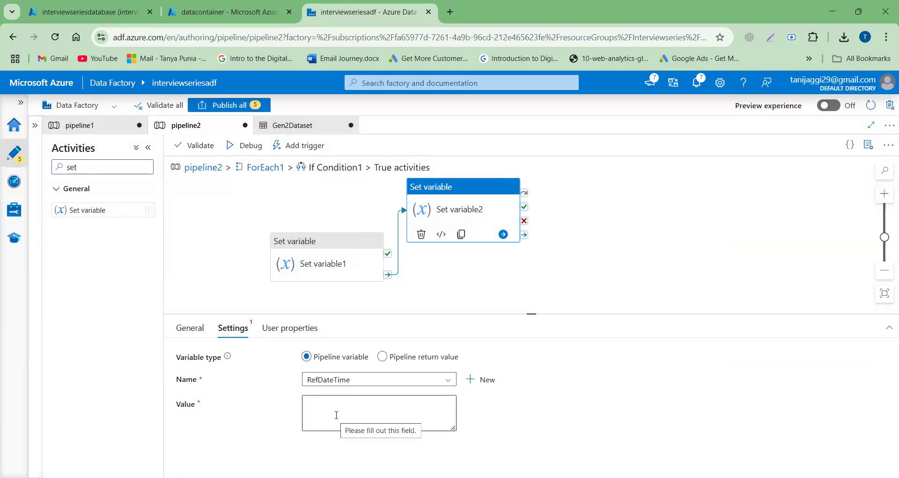
click(336, 429)
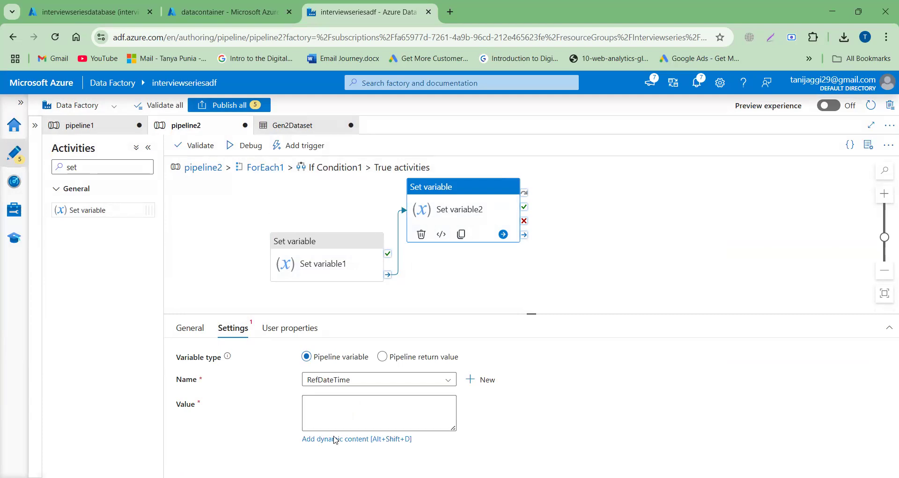
click(333, 438)
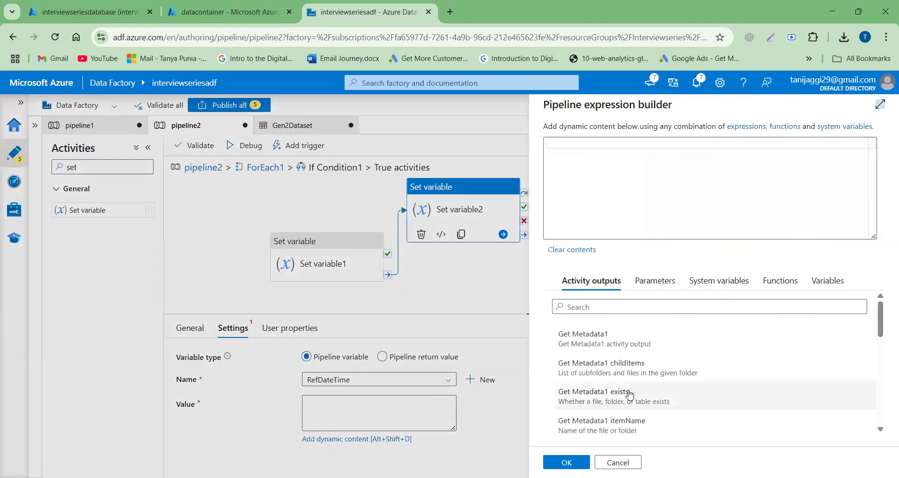
scroll(630, 395, down, 8)
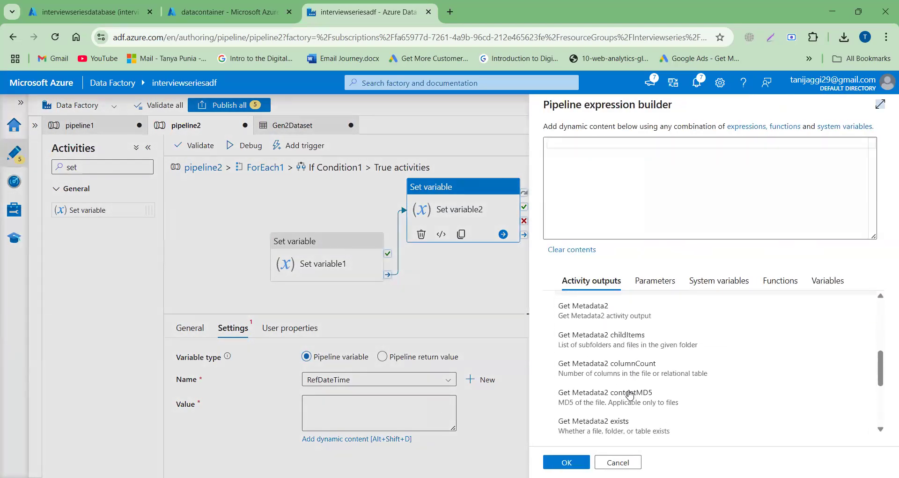
scroll(630, 395, down, 2)
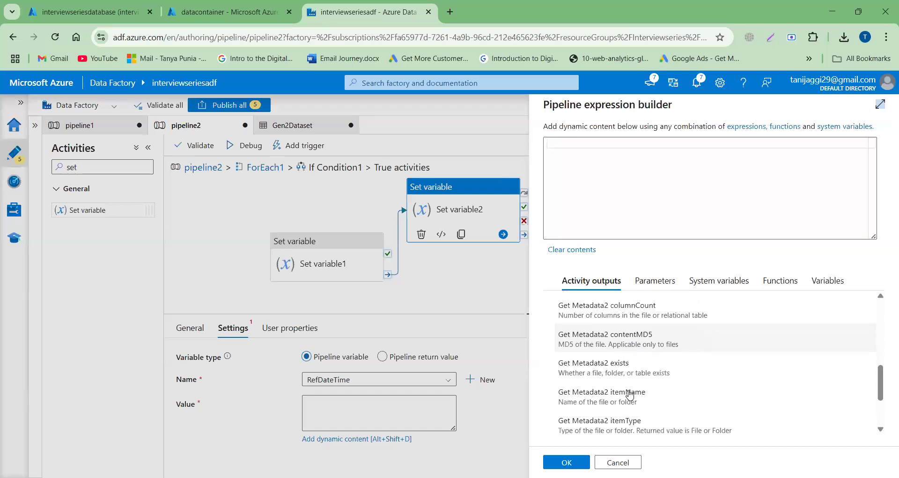
scroll(630, 394, down, 2)
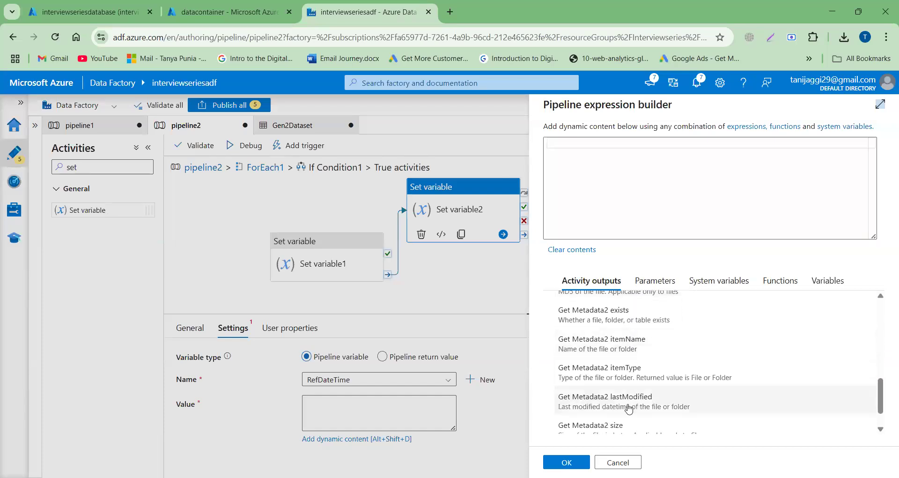
click(628, 407)
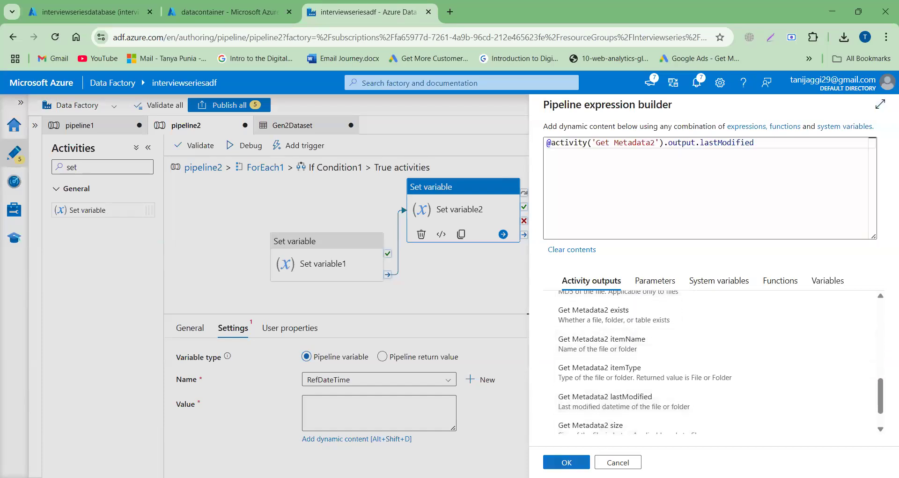
click(567, 462)
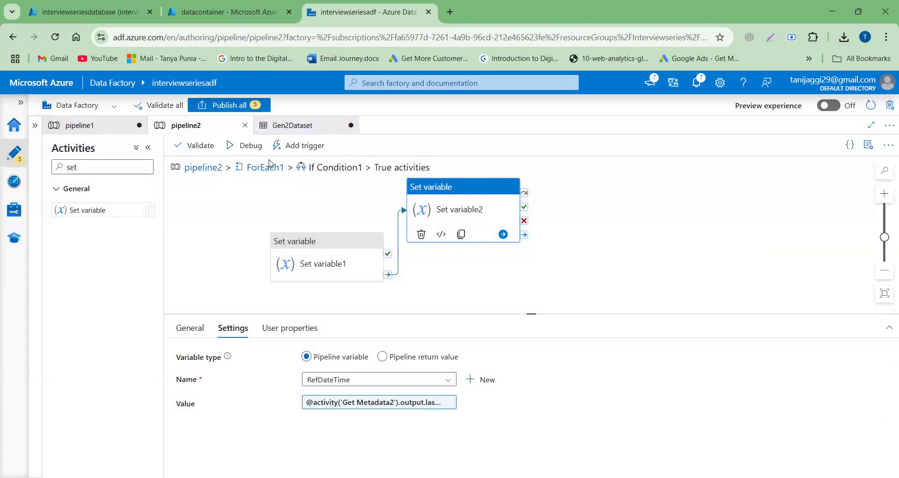
- Return to pipeline2's main canvas, add a Copy data activity after ForEach1, and link it from ForEach1's on-completion output
click(214, 169)
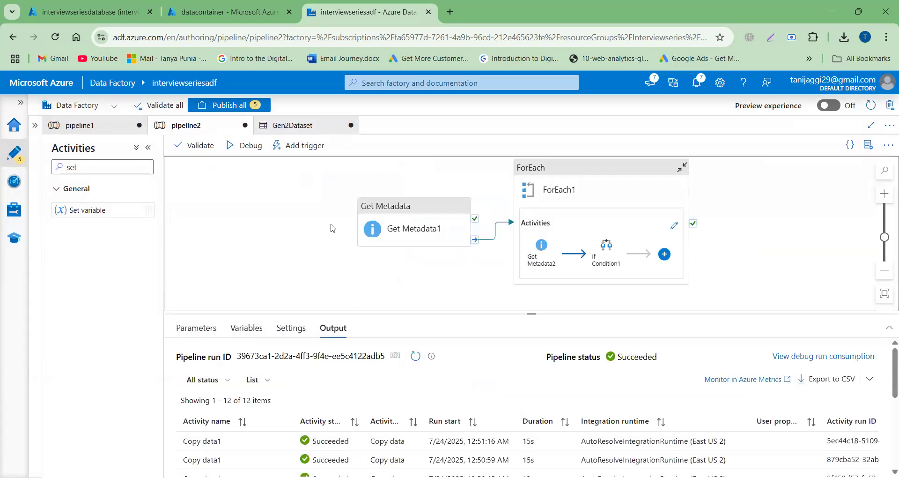
scroll(332, 229, right, 3)
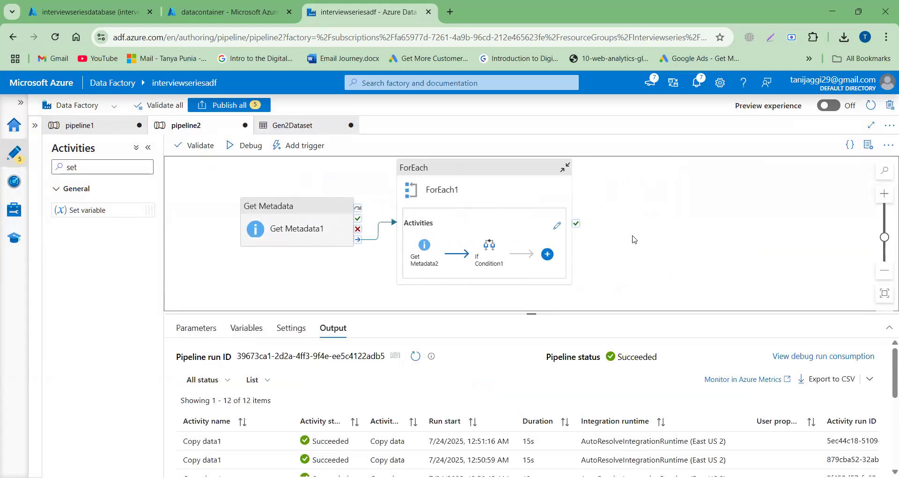
double_click(91, 168)
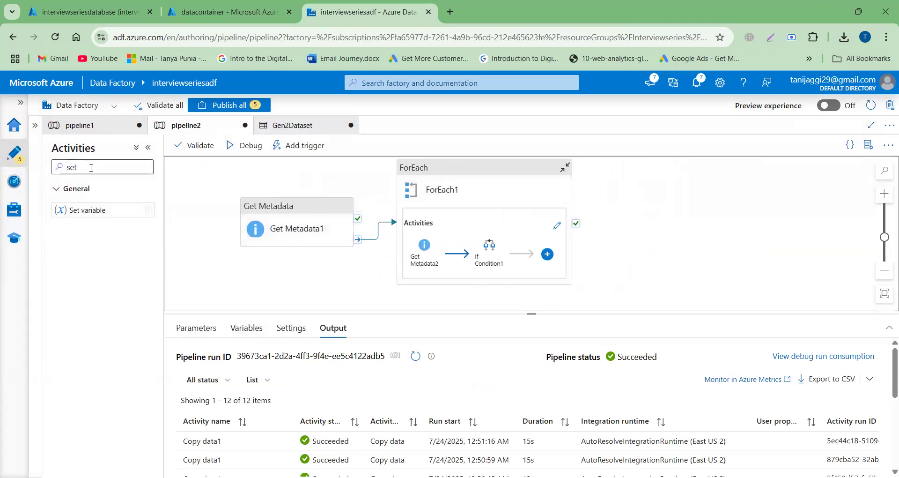
text(copy)
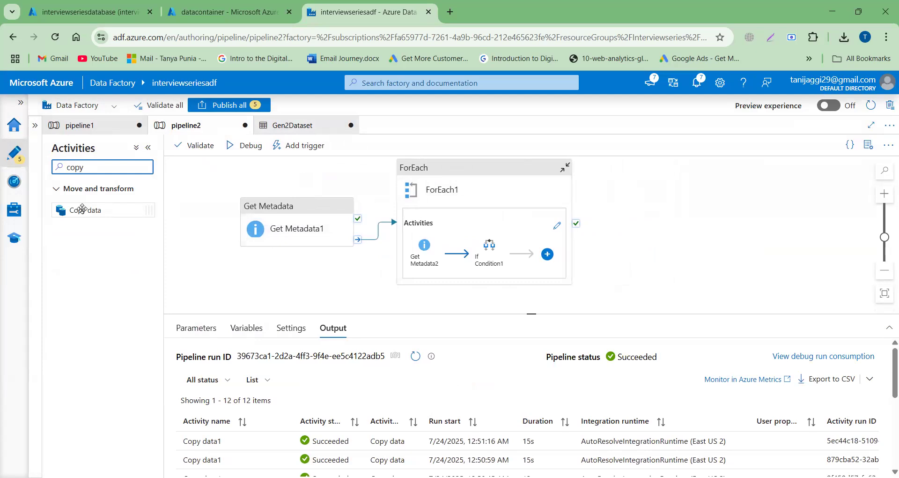
drag(83, 210, 618, 230)
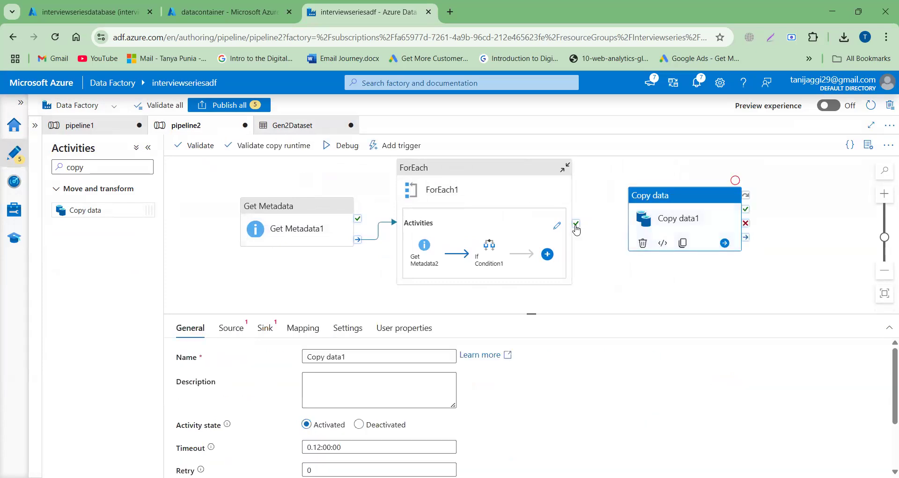
click(561, 249)
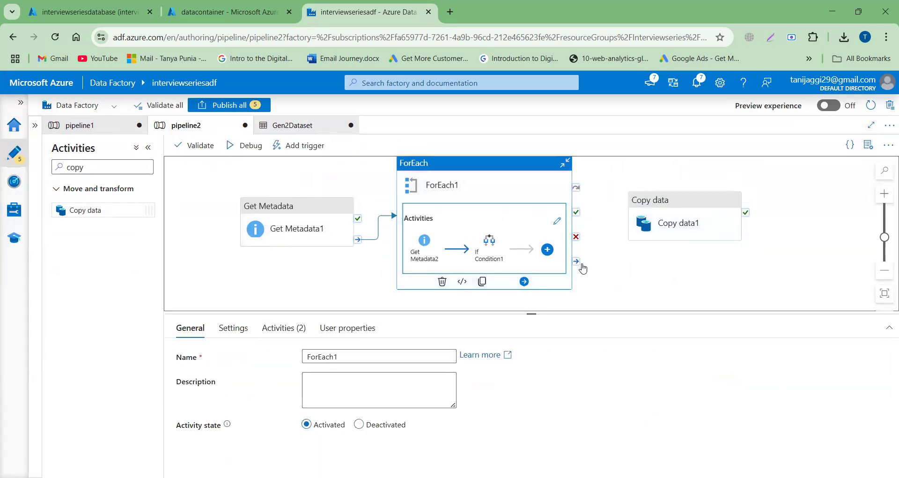
drag(576, 261, 632, 227)
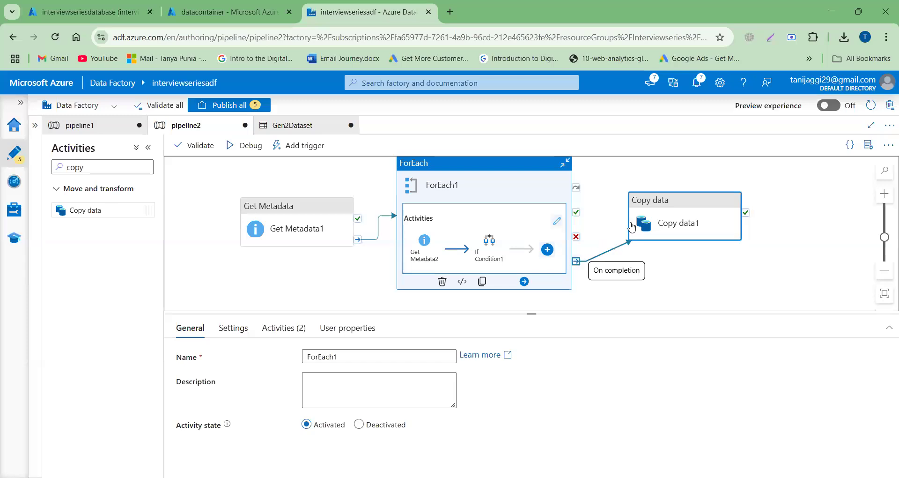
- Start a new source dataset for Copy data1 using Azure Data Lake Storage Gen2 and the DelimitedText format
click(674, 232)
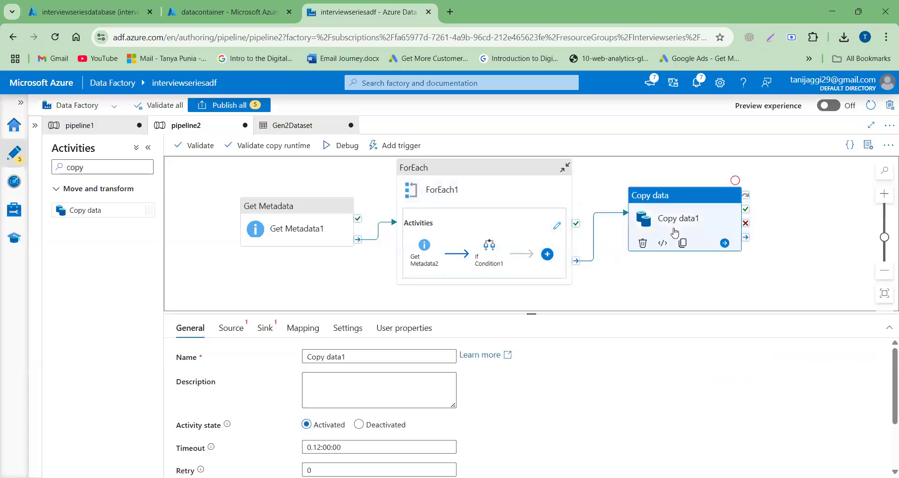
click(229, 330)
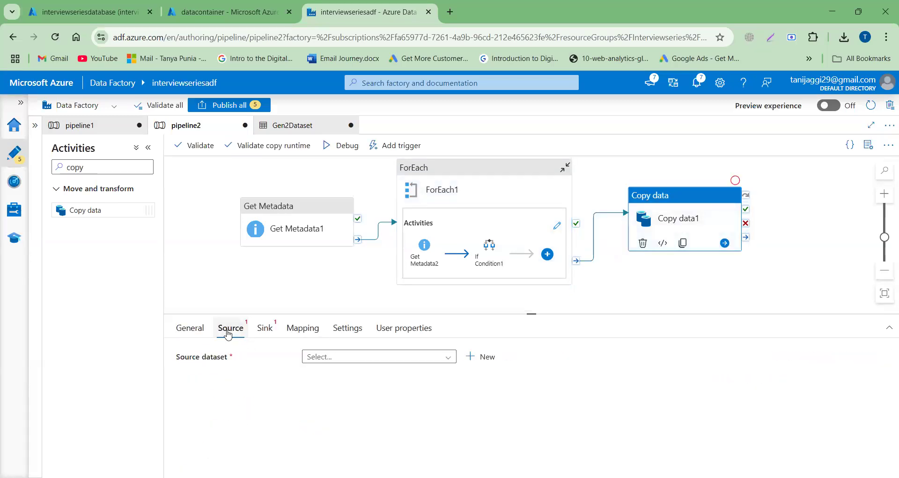
click(489, 357)
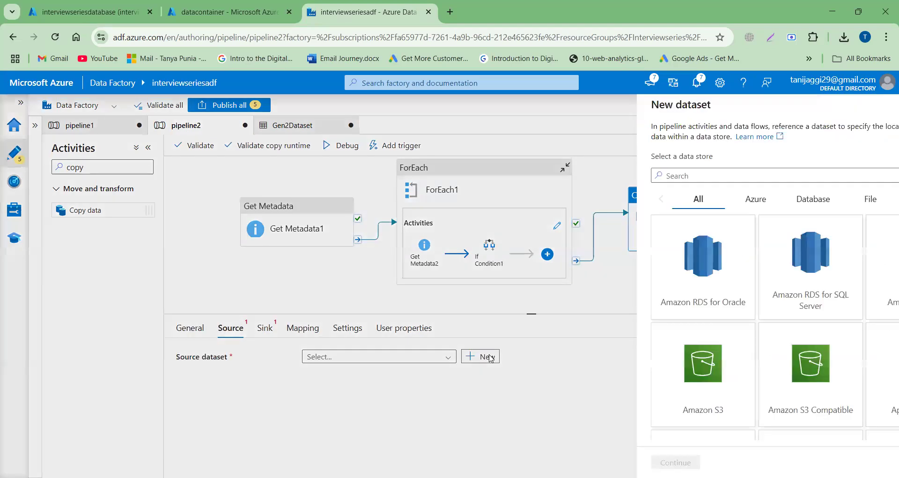
text(data)
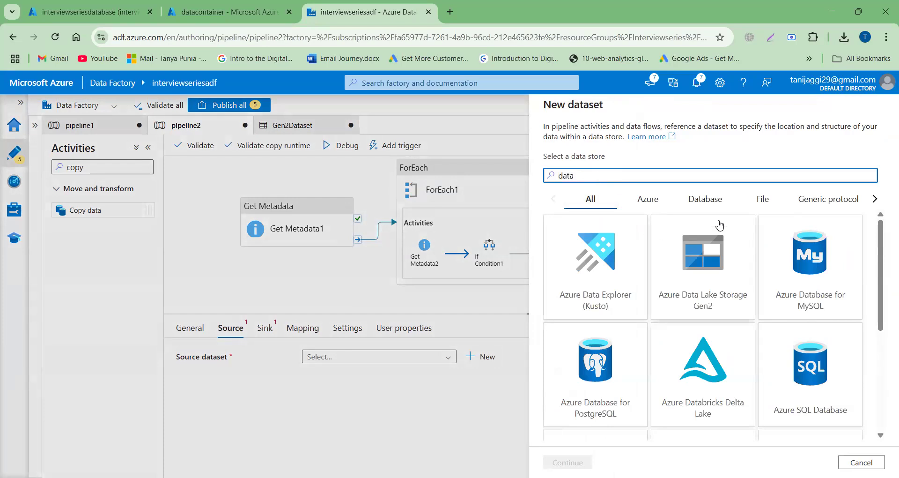
key(BackSpace)
key(BackSpace)
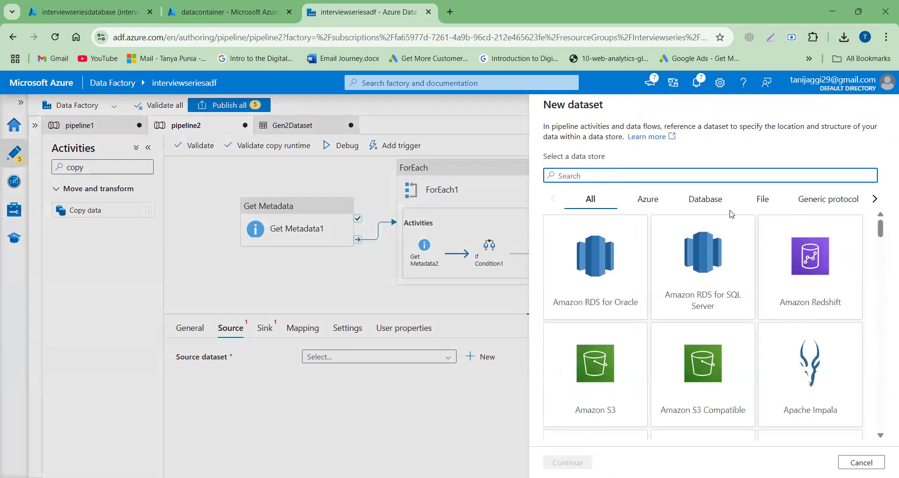
text(gen)
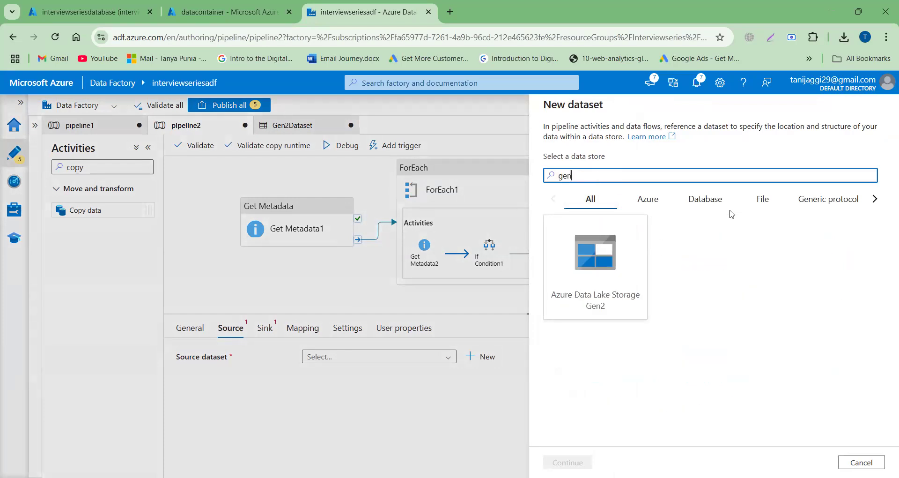
click(586, 287)
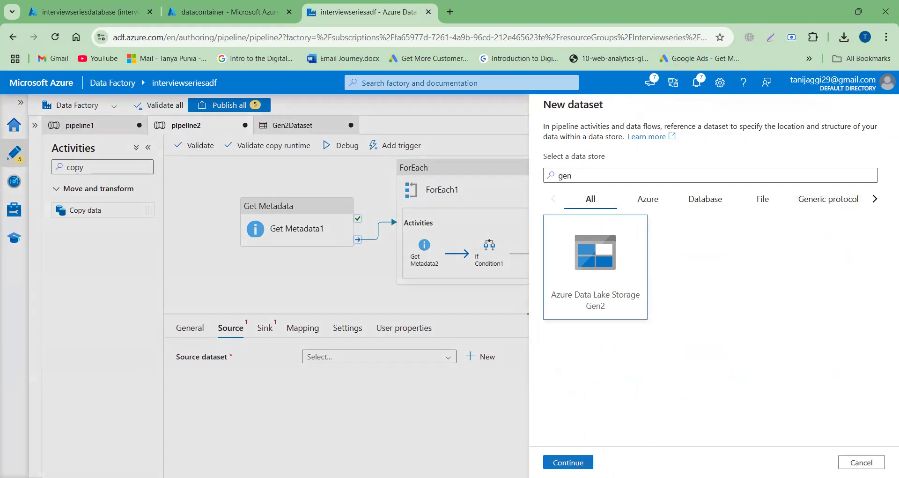
click(568, 462)
click(817, 213)
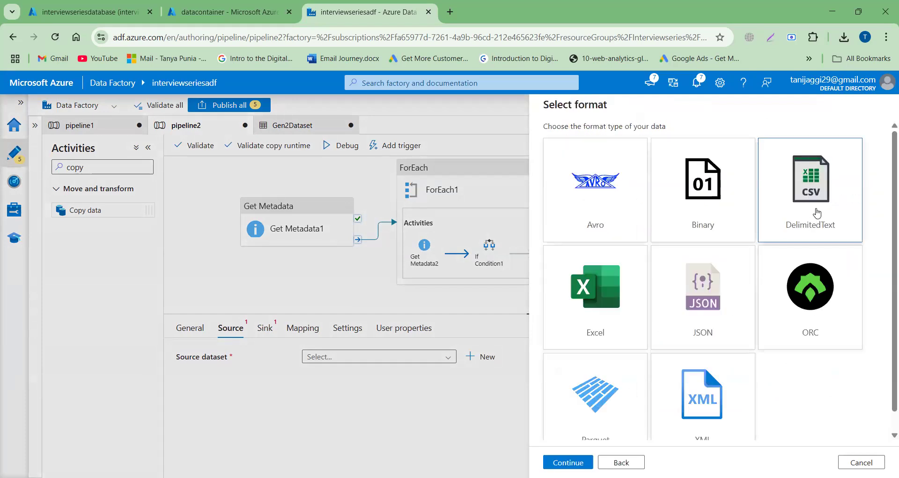
click(568, 463)
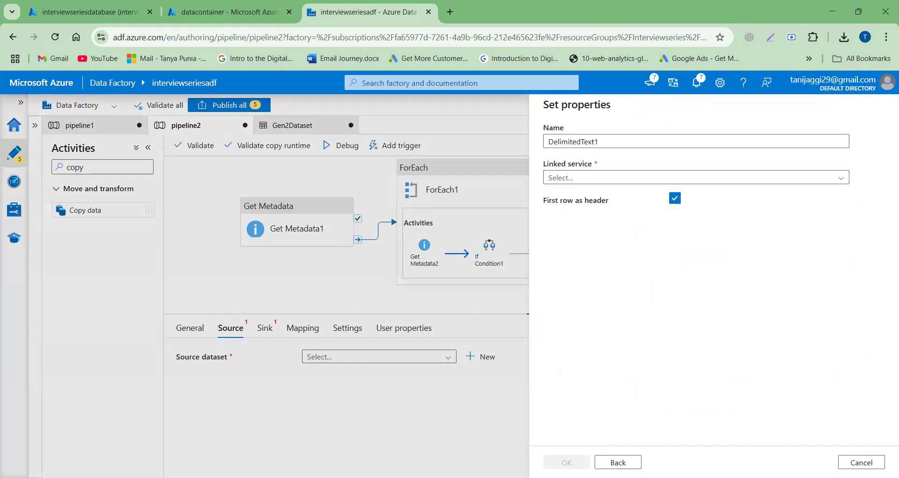
- Create the source dataset with linked service LSforADLS and the file path datacontainer/inputdirectory, leaving the file name empty
click(630, 178)
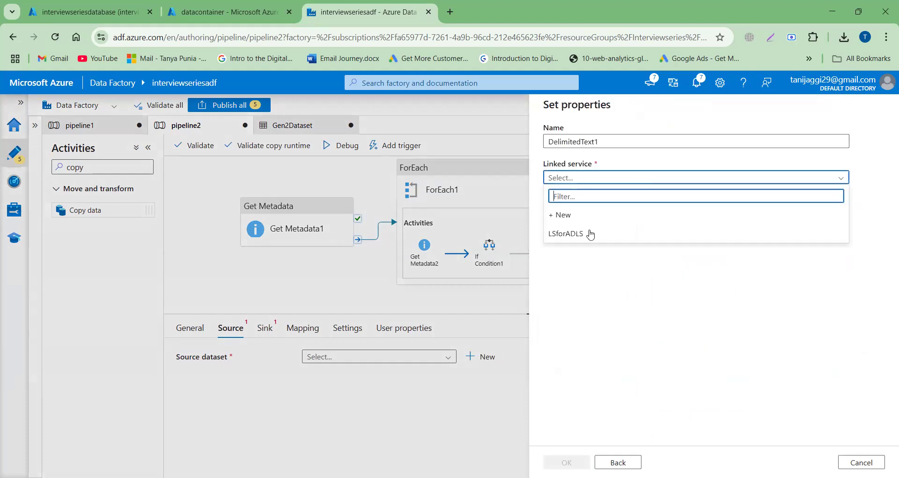
click(585, 239)
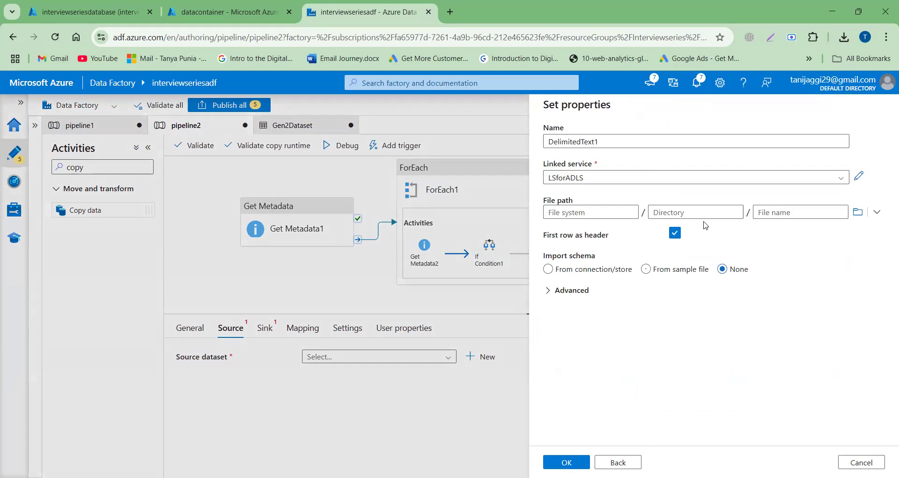
click(858, 211)
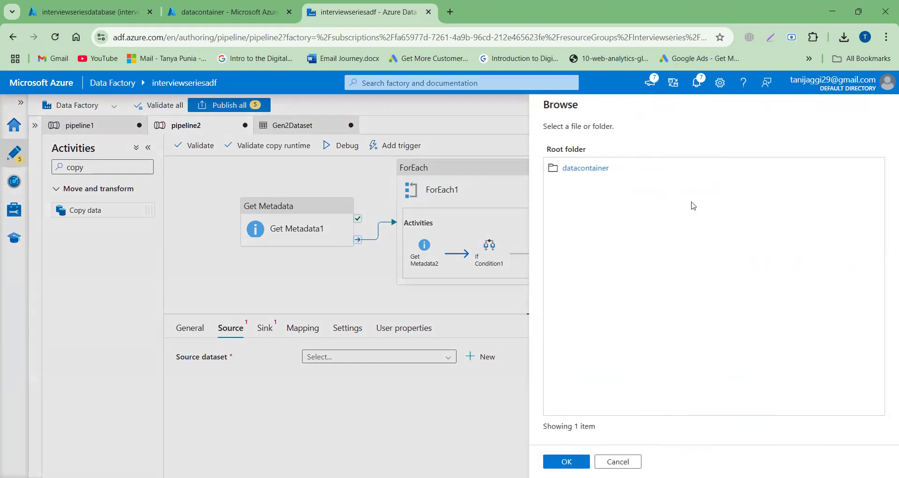
click(604, 174)
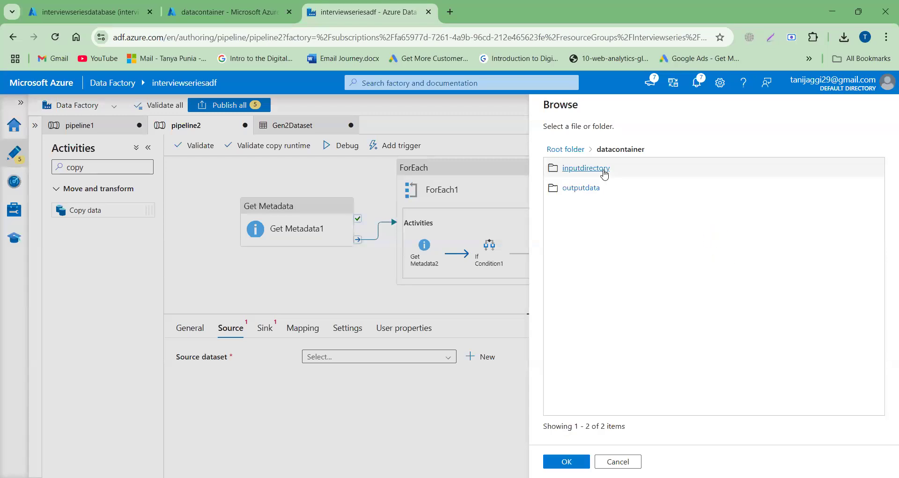
click(604, 173)
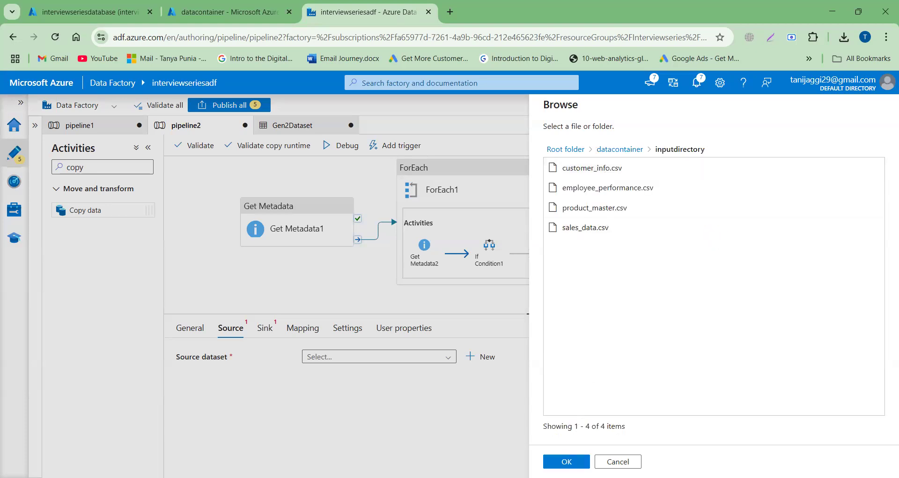
click(567, 461)
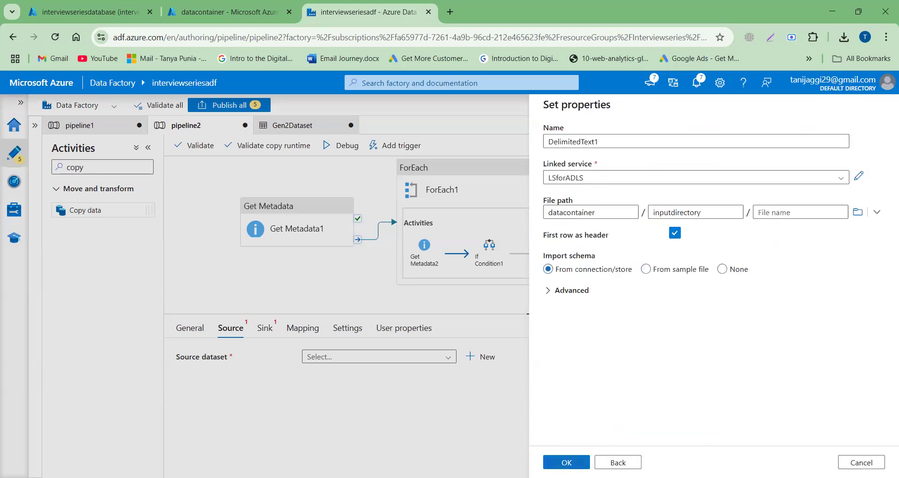
click(567, 462)
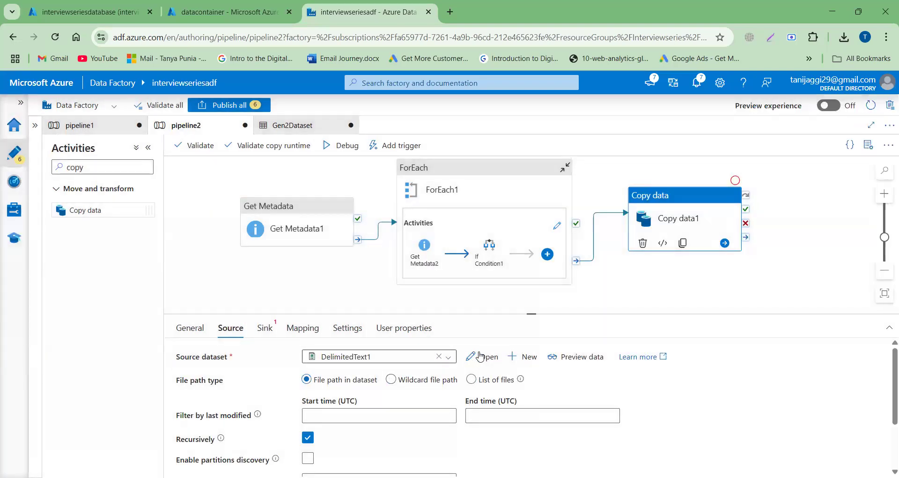
- Open the DelimitedText1 source dataset and add a String parameter named filename
click(482, 357)
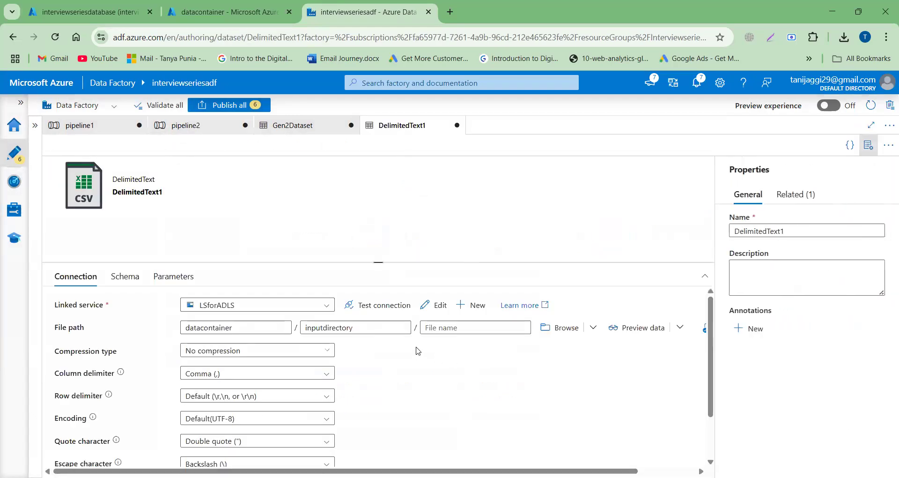
click(169, 277)
click(79, 310)
click(103, 347)
text(filename)
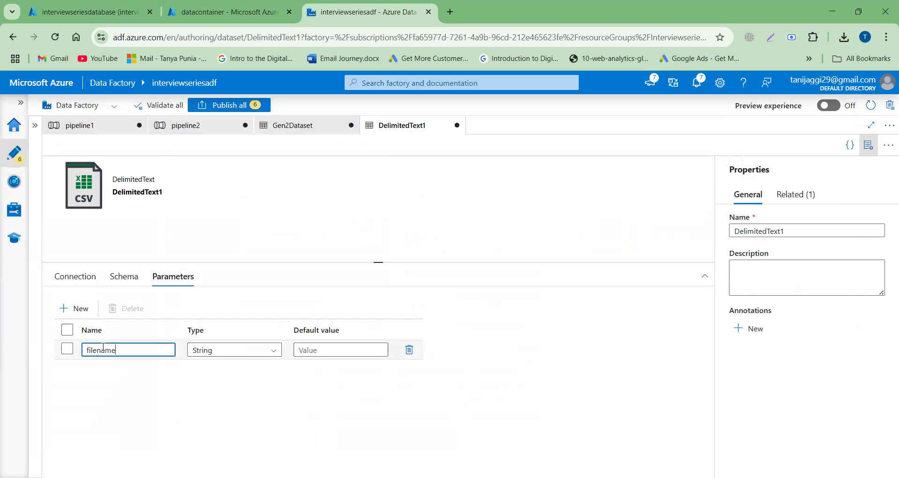
click(71, 281)
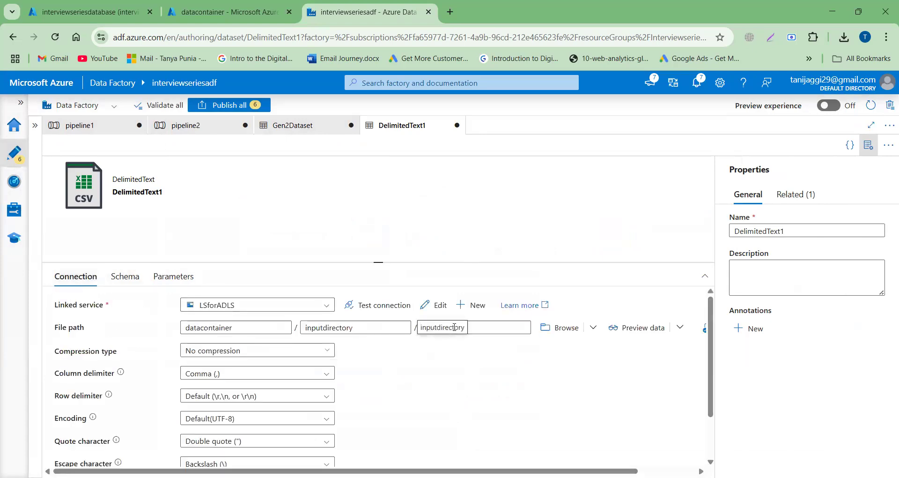
click(491, 328)
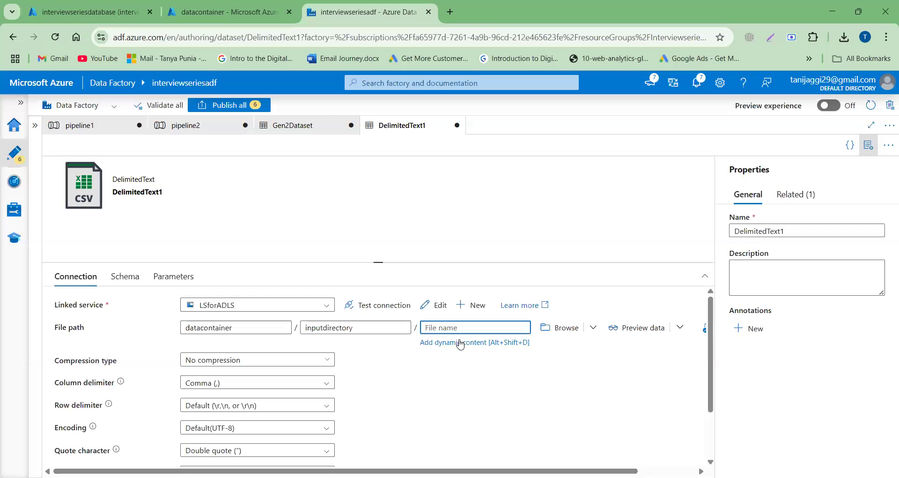
click(461, 343)
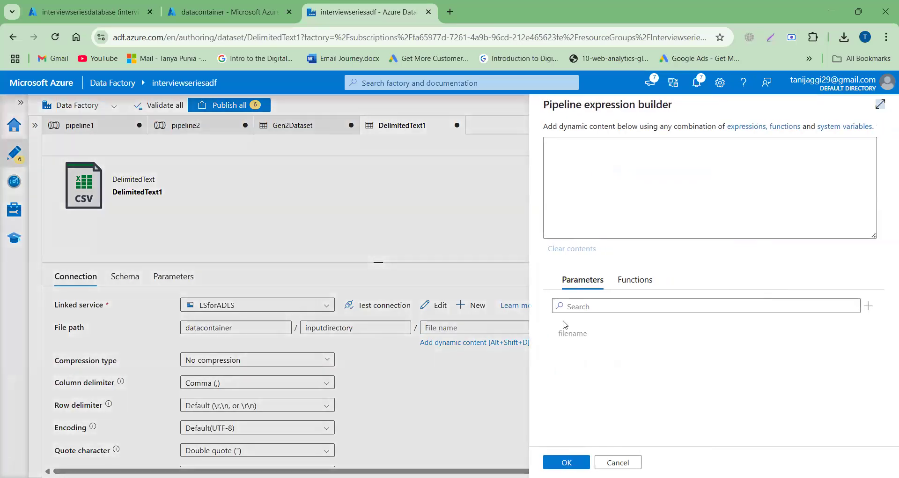
click(584, 338)
click(567, 462)
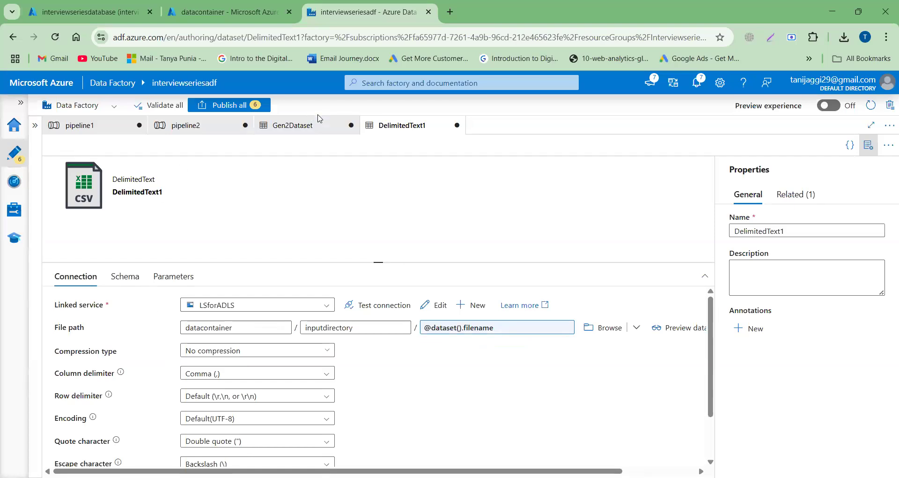
click(206, 130)
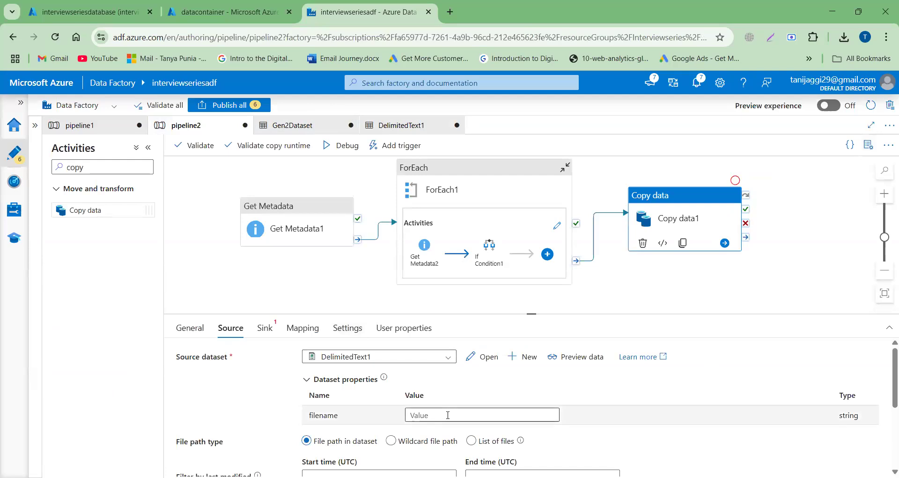
click(448, 415)
click(436, 427)
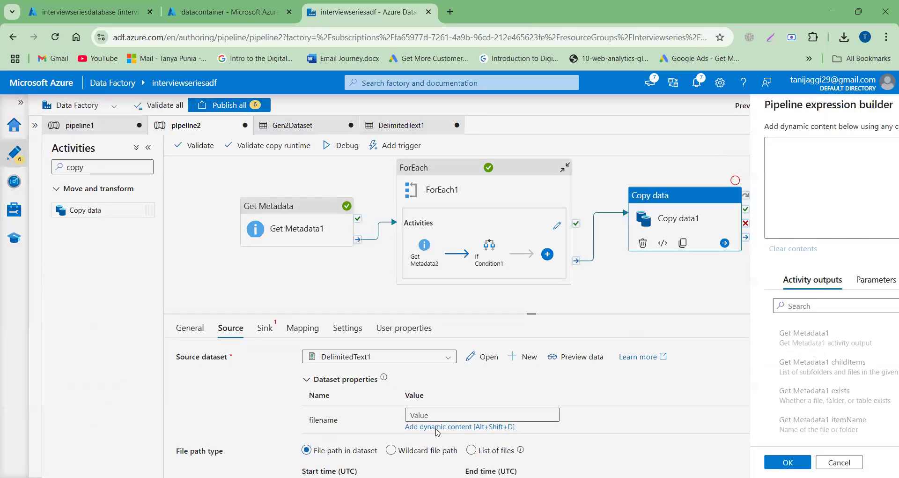
click(825, 286)
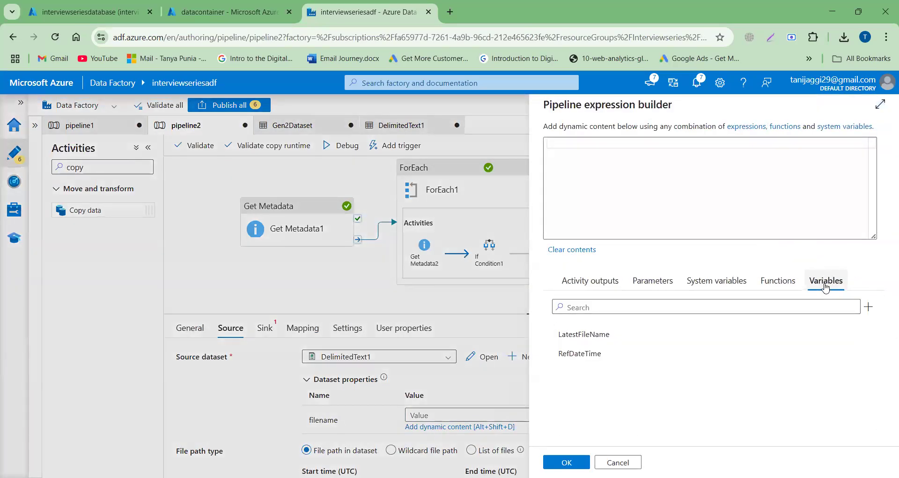
click(610, 336)
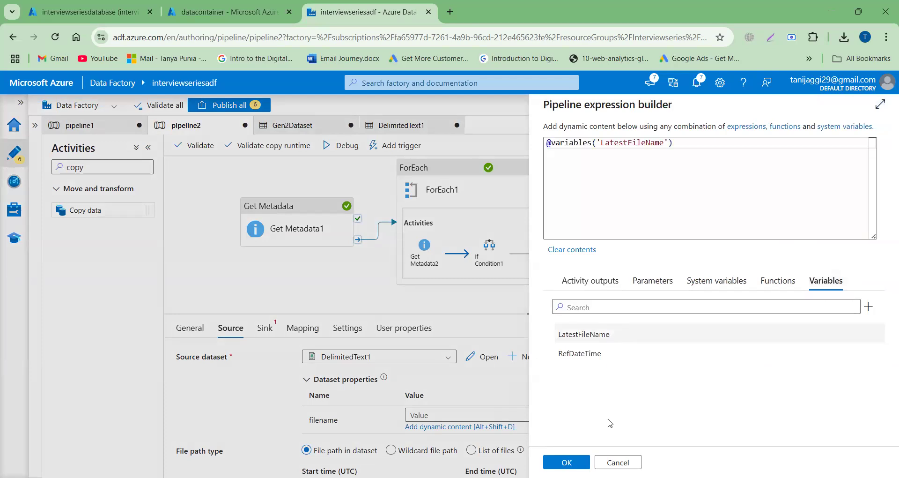
click(567, 462)
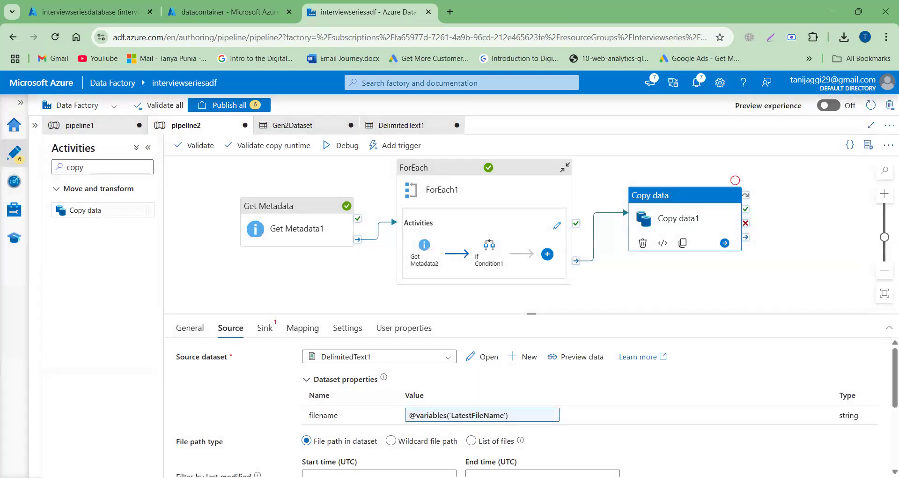
- Switch to the Azure portal and add a directory named newoutputfiles at the root of datacontainer for the copy sink
click(271, 332)
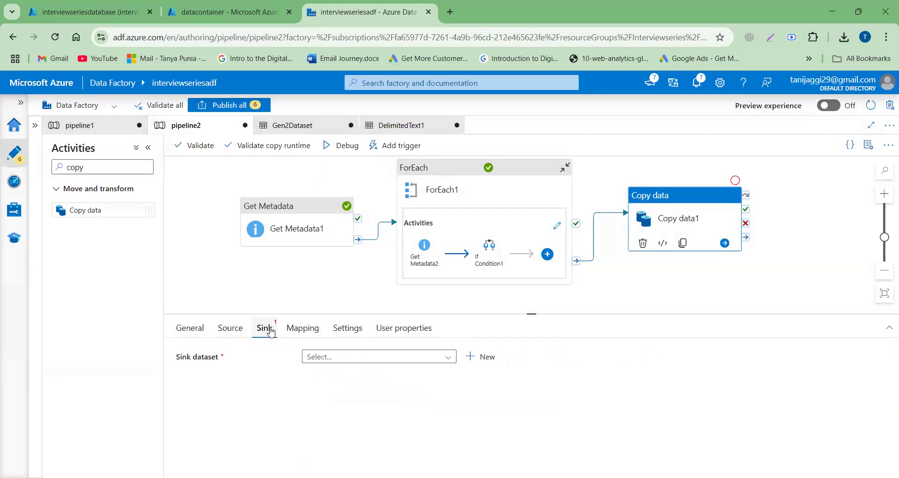
click(197, 15)
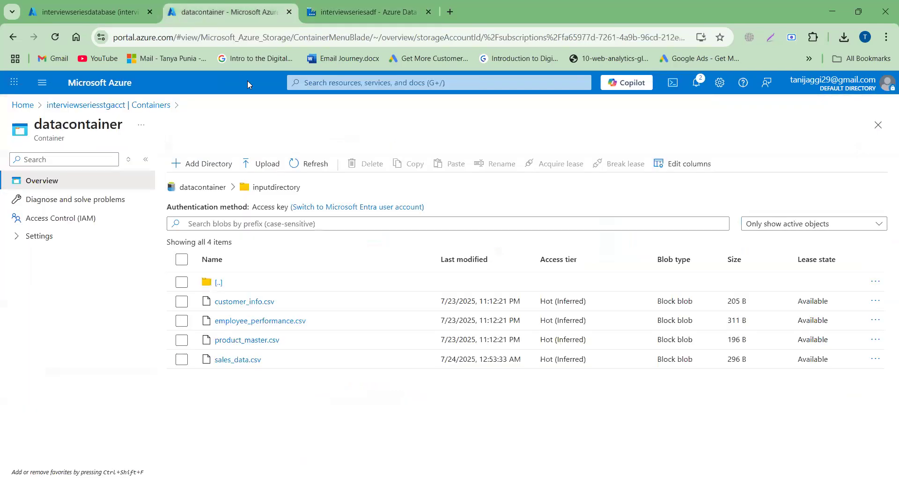
click(202, 187)
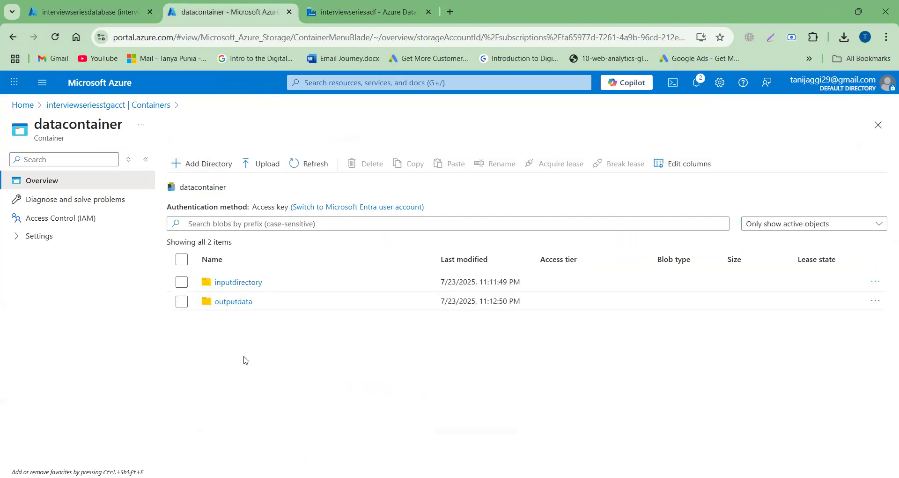
click(216, 166)
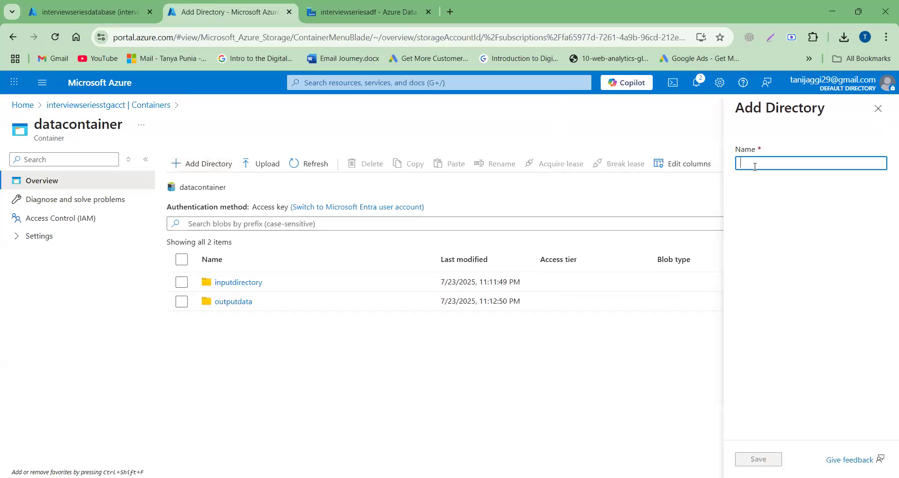
text(newoutpu)
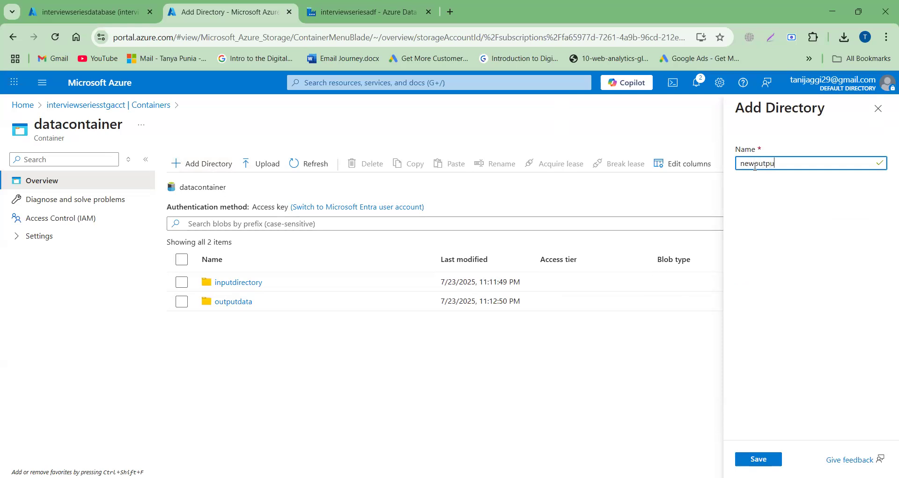
text(tfiles)
click(754, 458)
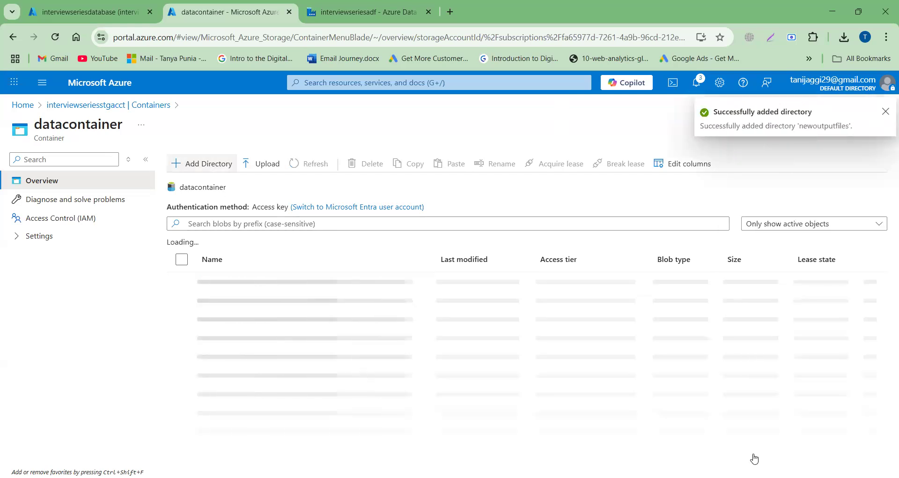
- Return to Data Factory and start a new sink dataset for Copy data1 using Azure Data Lake Storage Gen2 and the DelimitedText format
click(349, 17)
click(479, 356)
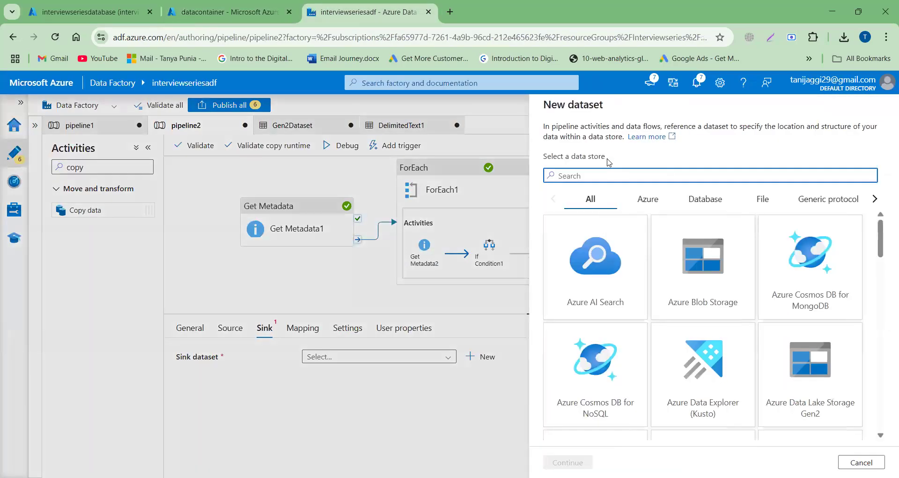
text(gen)
click(598, 270)
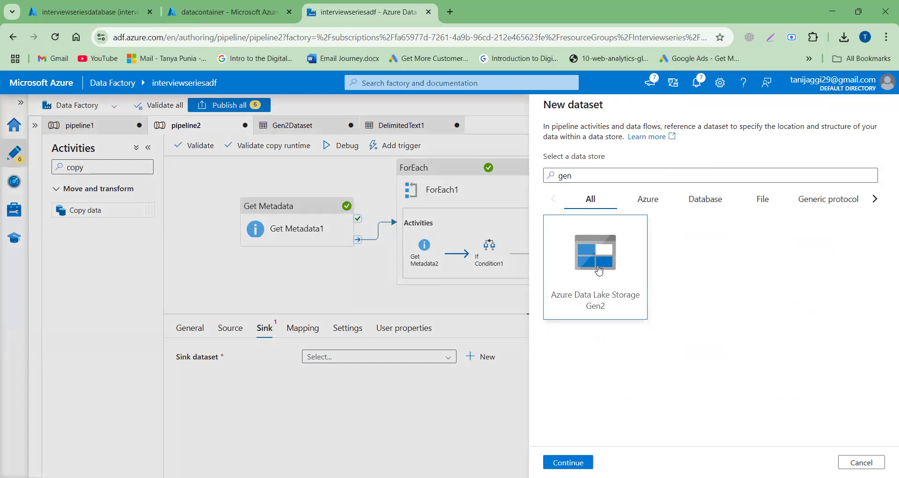
click(568, 462)
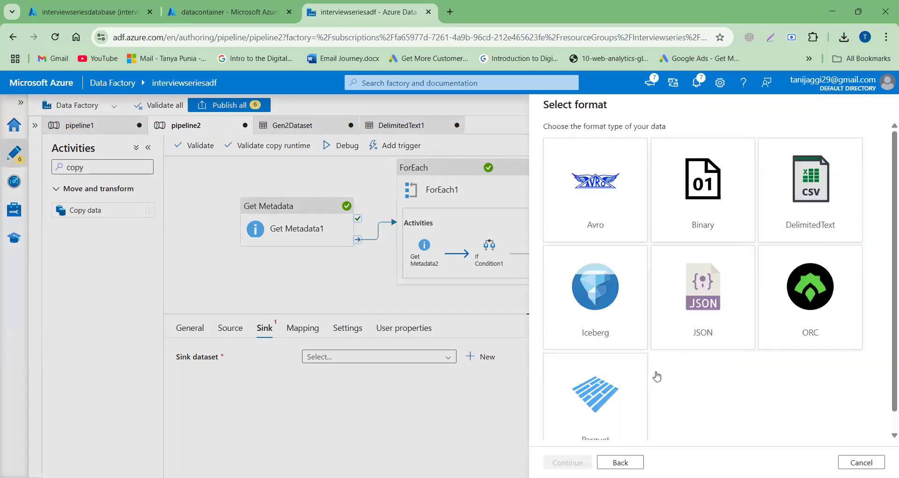
click(838, 193)
click(587, 461)
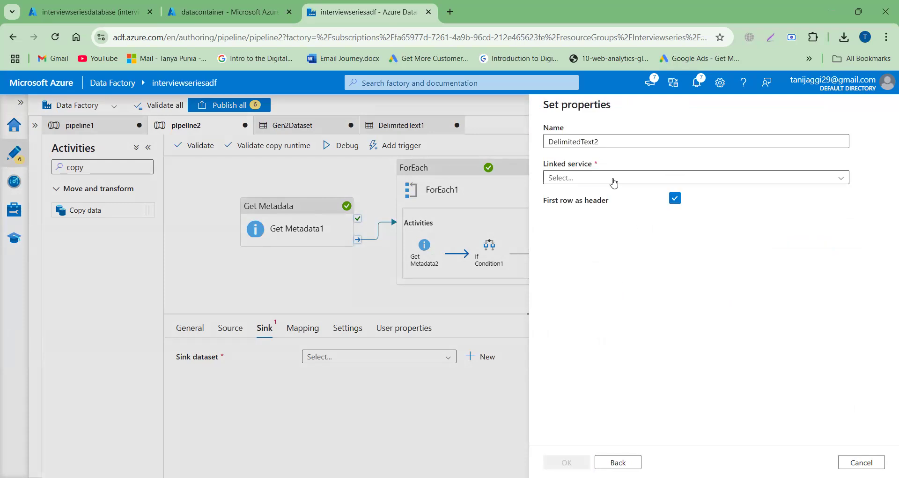
- Create the sink dataset with linked service LSforADLS and the file path datacontainer/newoutputfiles, leaving the file name empty
click(616, 178)
click(589, 237)
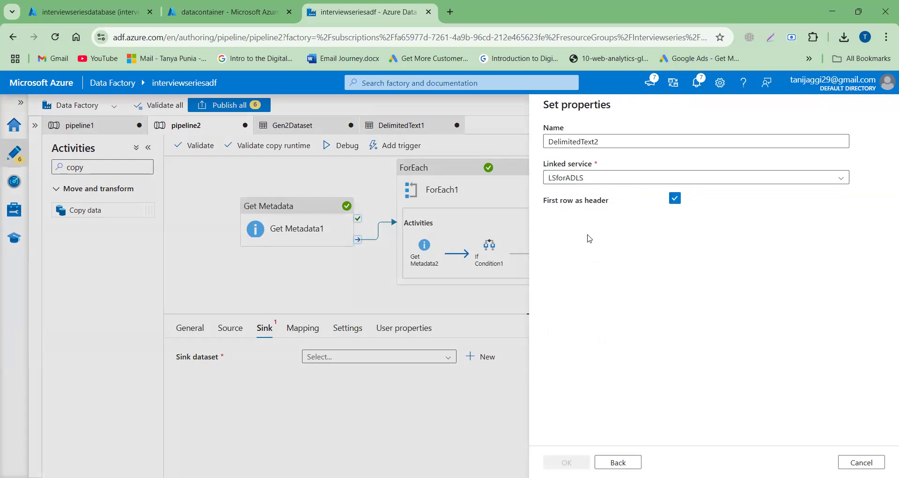
click(856, 215)
click(585, 168)
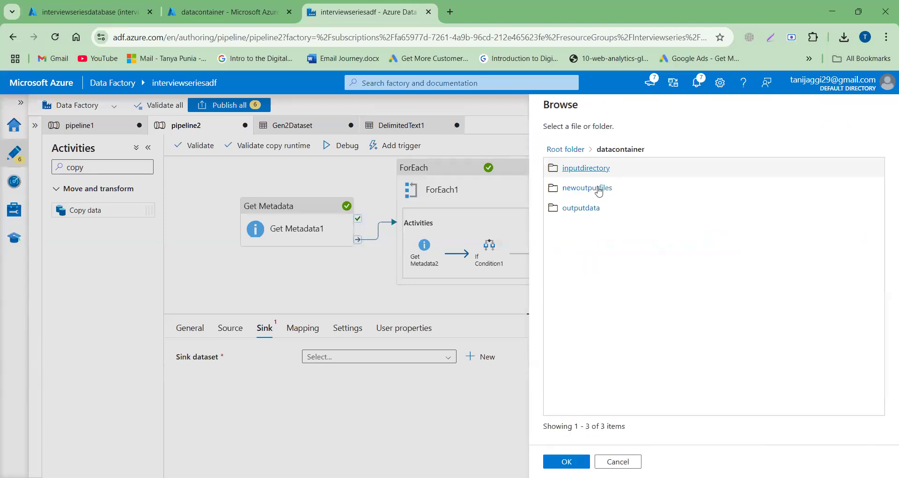
click(588, 188)
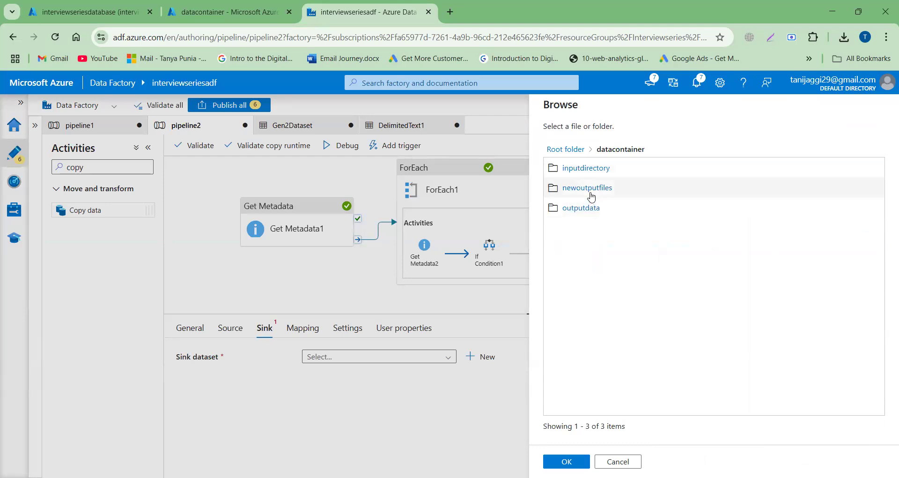
click(568, 462)
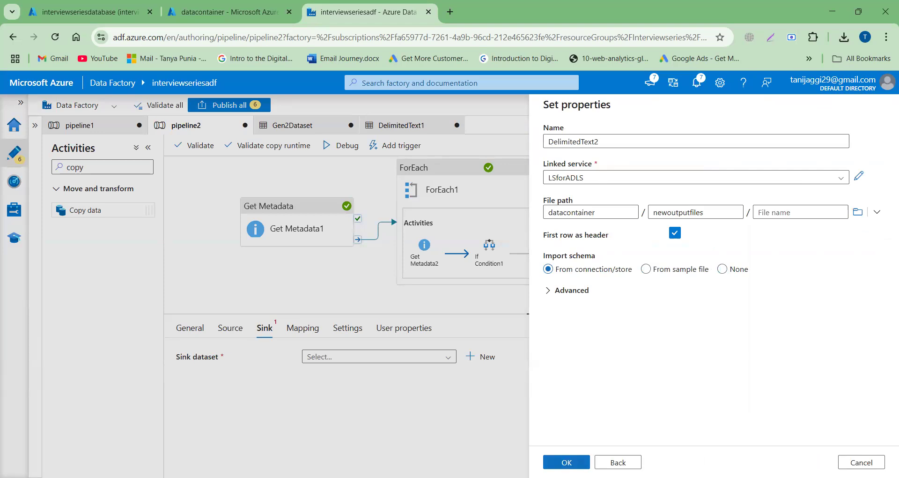
click(567, 461)
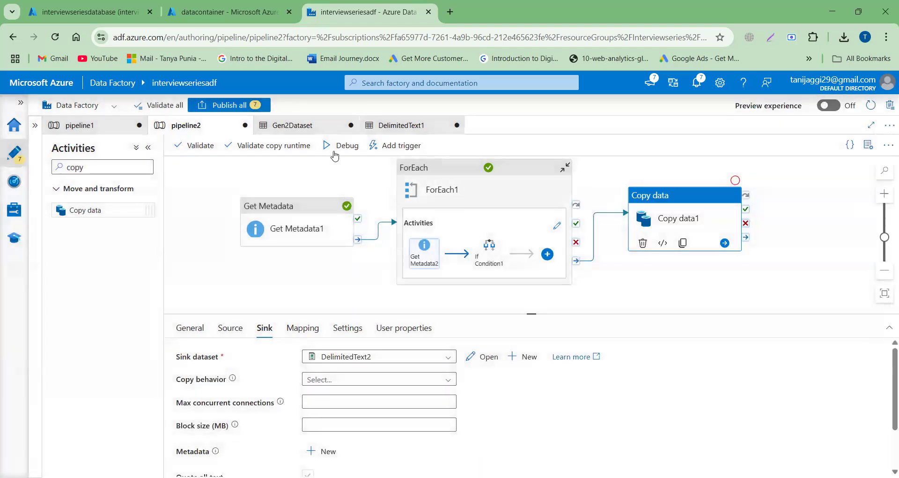
- Start a debug run of pipeline2
click(338, 147)
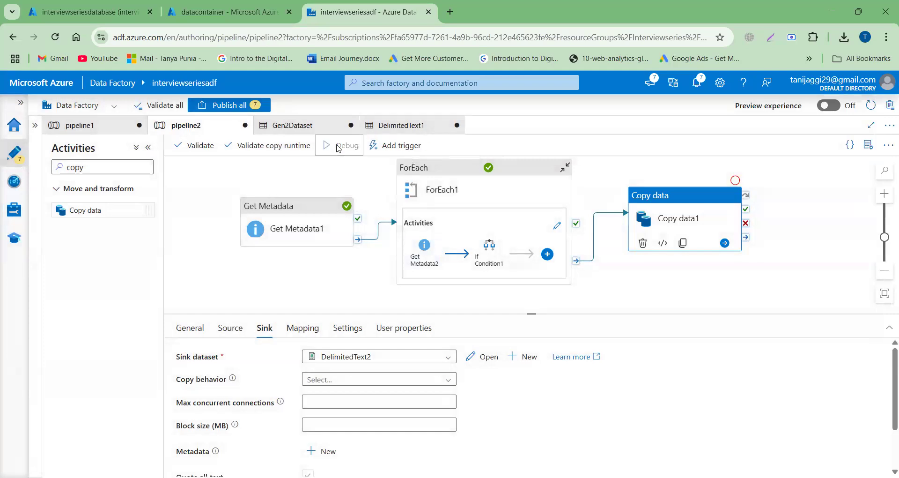